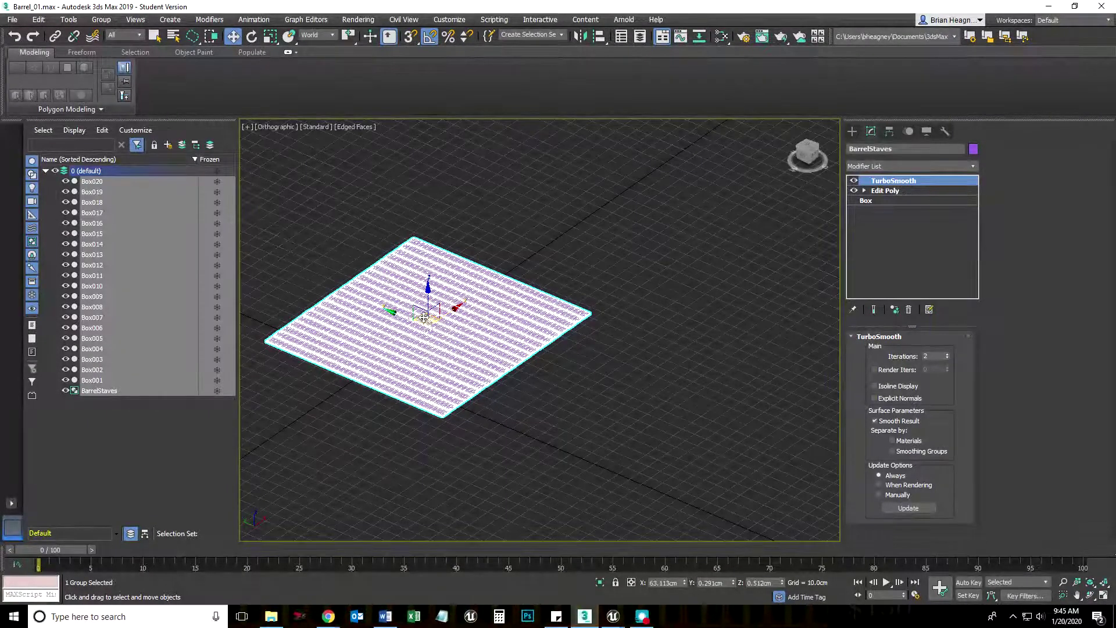
Clone the BarrelStaves group beside the original as a single copy named BarrelStaves001.
{"action": "mouse_move", "coordinate": [423, 317]}
{"action": "left_mouse_down", "text": "shift"}
{"action": "mouse_move", "coordinate": [585, 299]}
{"action": "mouse_move", "coordinate": [769, 305]}
{"action": "mouse_move", "coordinate": [795, 319]}
{"action": "left_mouse_up", "text": "shift"}
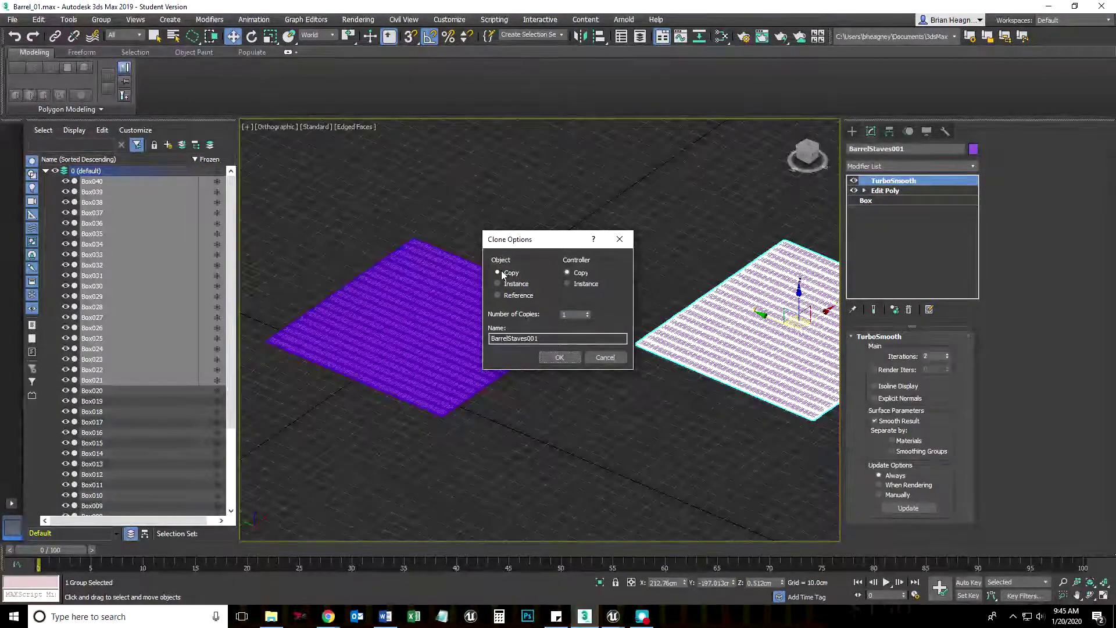
{"action": "left_click", "coordinate": [552, 356]}
{"action": "middle_click_drag", "start_coordinate": [710, 469], "coordinate": [416, 444]}
{"action": "scroll", "coordinate": [492, 424], "scroll_direction": "up", "scroll_amount": 4}
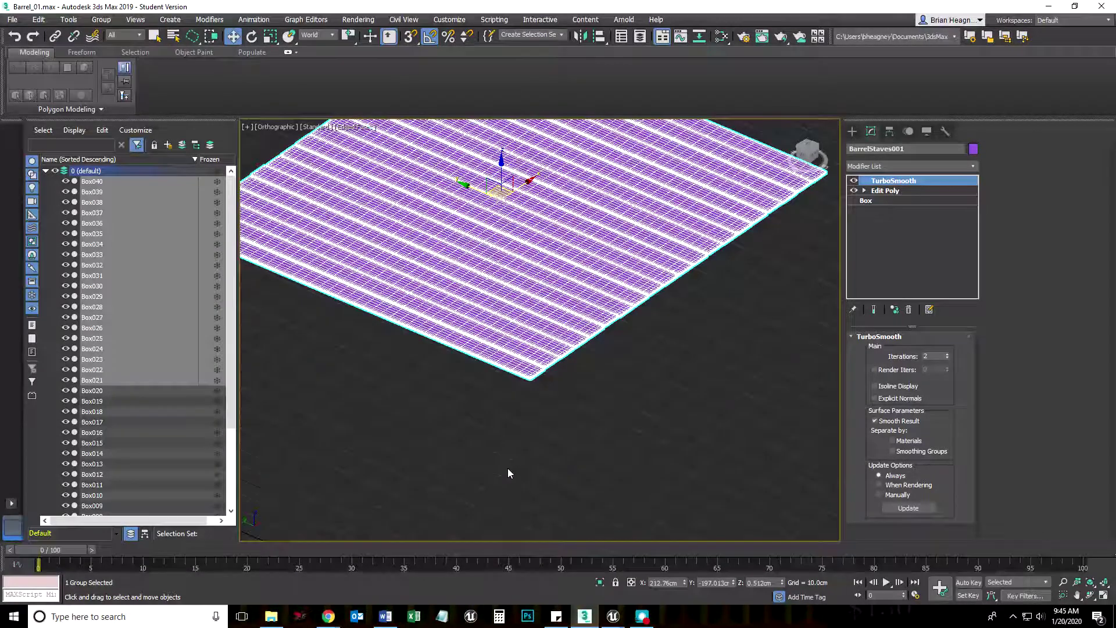
{"action": "scroll", "coordinate": [509, 468], "scroll_direction": "down", "scroll_amount": 3}
{"action": "middle_click_drag", "start_coordinate": [532, 452], "coordinate": [482, 414]}
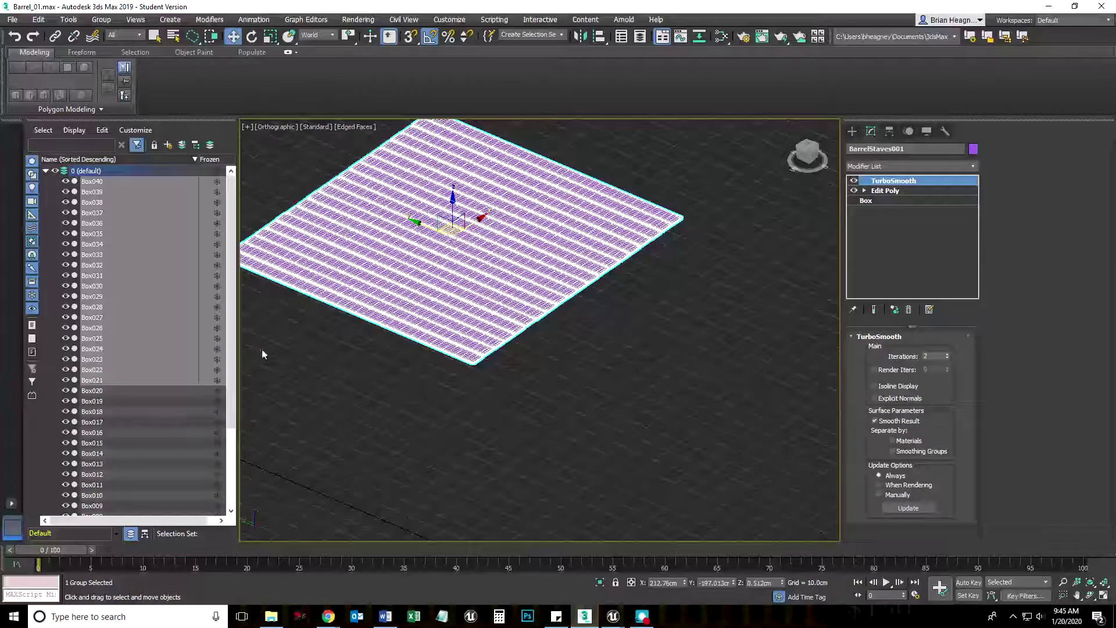
Create two boxes beside the copied staves, about 46 × 29 × 32 cm and about 33 × 21 × 24 cm.
{"action": "left_click", "coordinate": [852, 131]}
{"action": "left_click", "coordinate": [874, 202]}
{"action": "left_click_drag", "start_coordinate": [616, 389], "coordinate": [655, 451]}
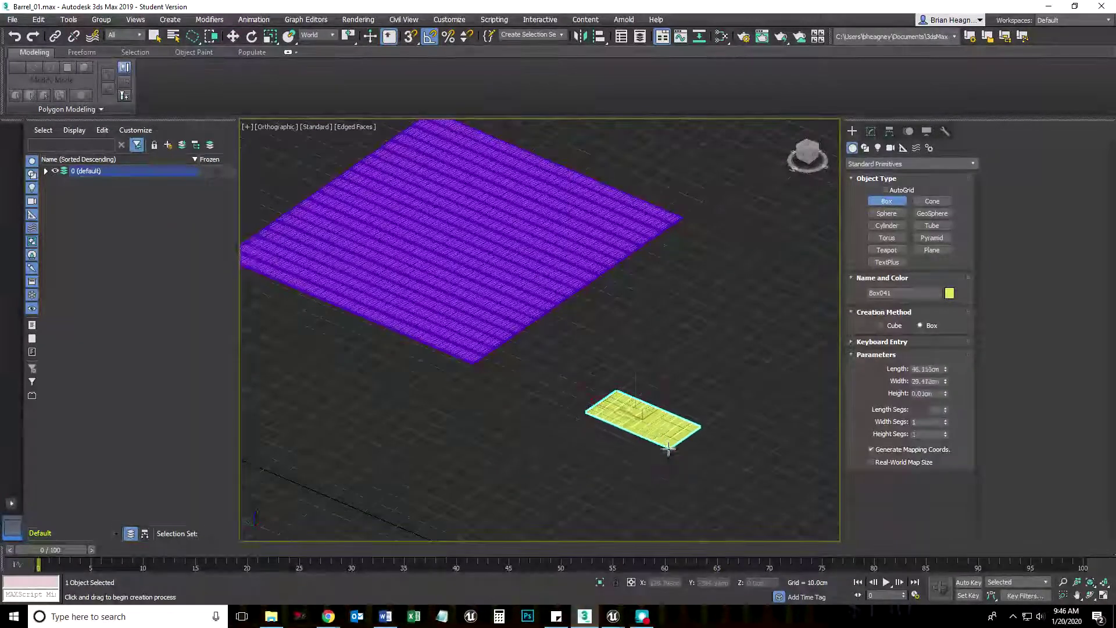
{"action": "left_click", "coordinate": [660, 399]}
{"action": "left_click_drag", "start_coordinate": [734, 323], "coordinate": [762, 366]}
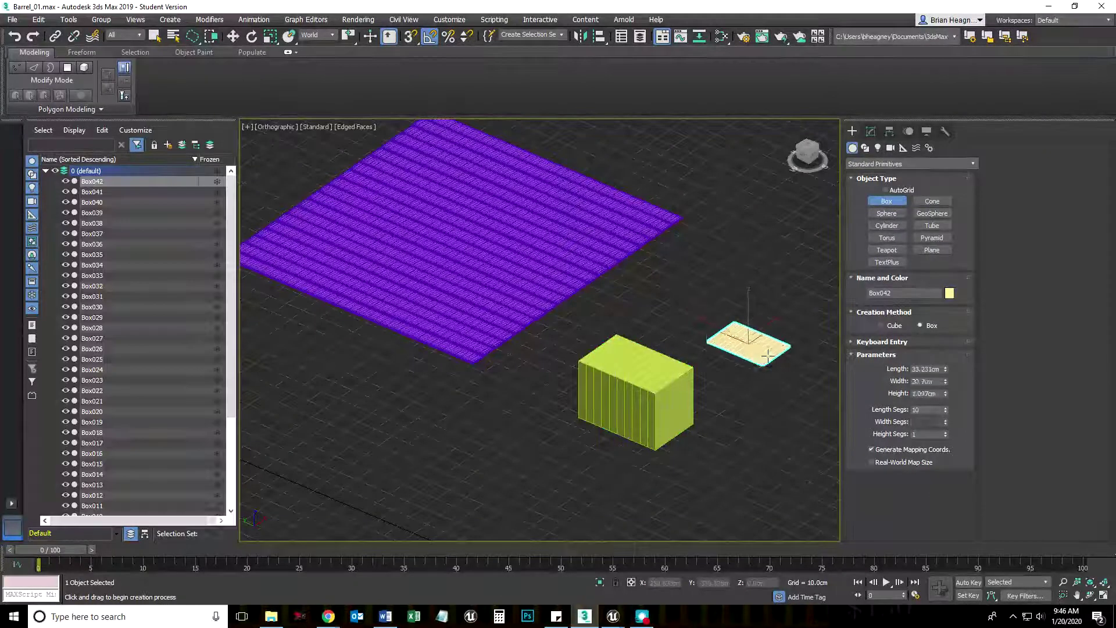
{"action": "left_click", "coordinate": [766, 323]}
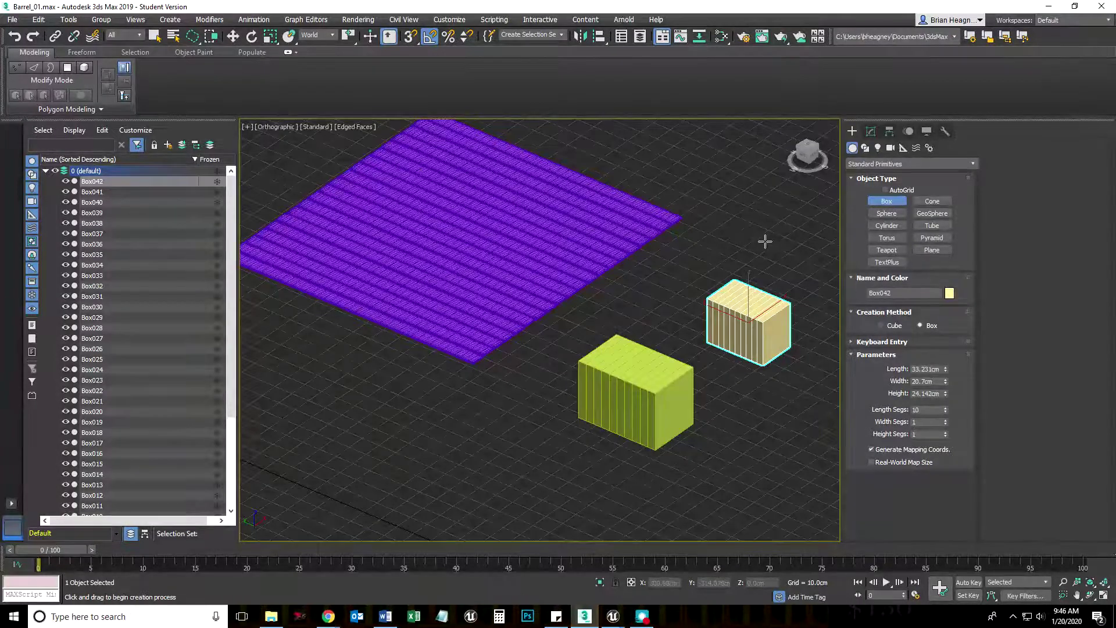
{"action": "key", "text": "w"}
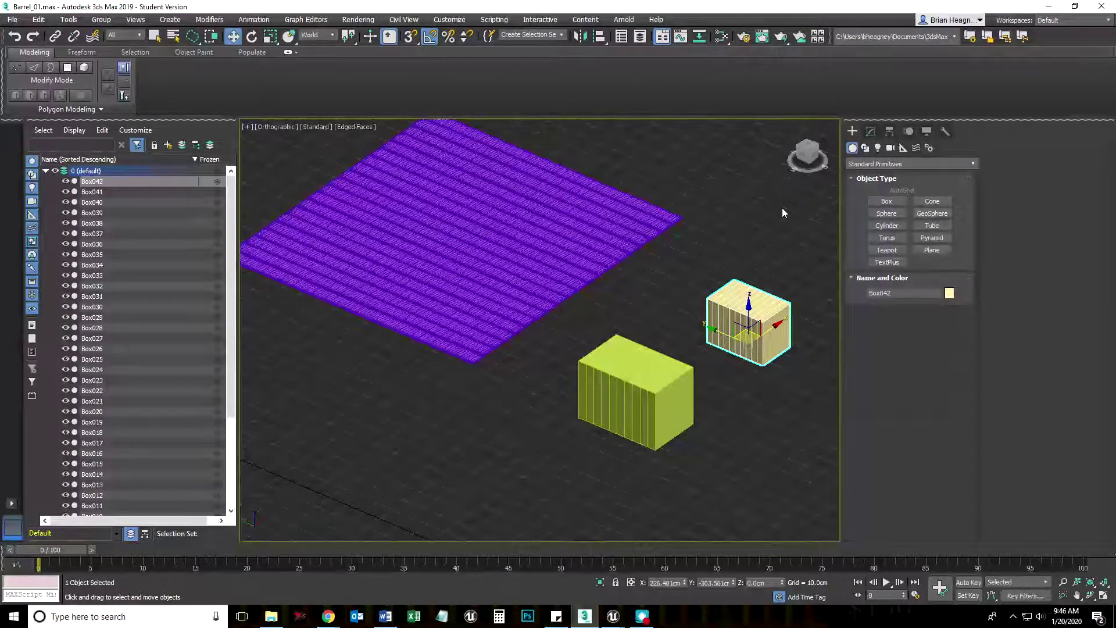
Select the two boxes alternately to examine them as separate objects with their own parameters.
{"action": "left_click", "coordinate": [871, 131]}
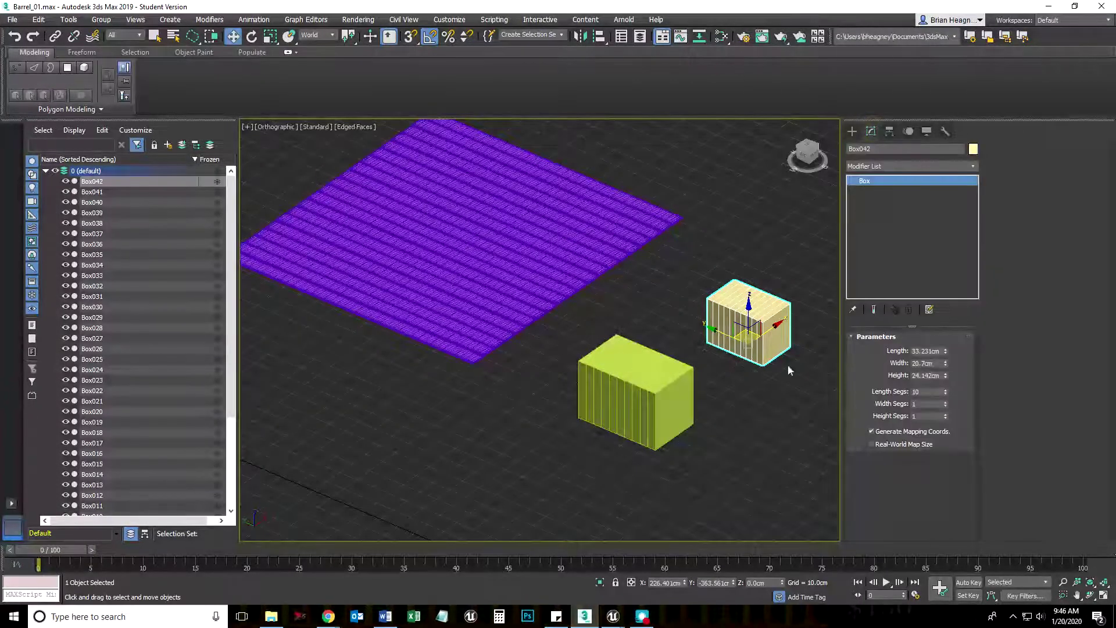
{"action": "left_click", "coordinate": [640, 401]}
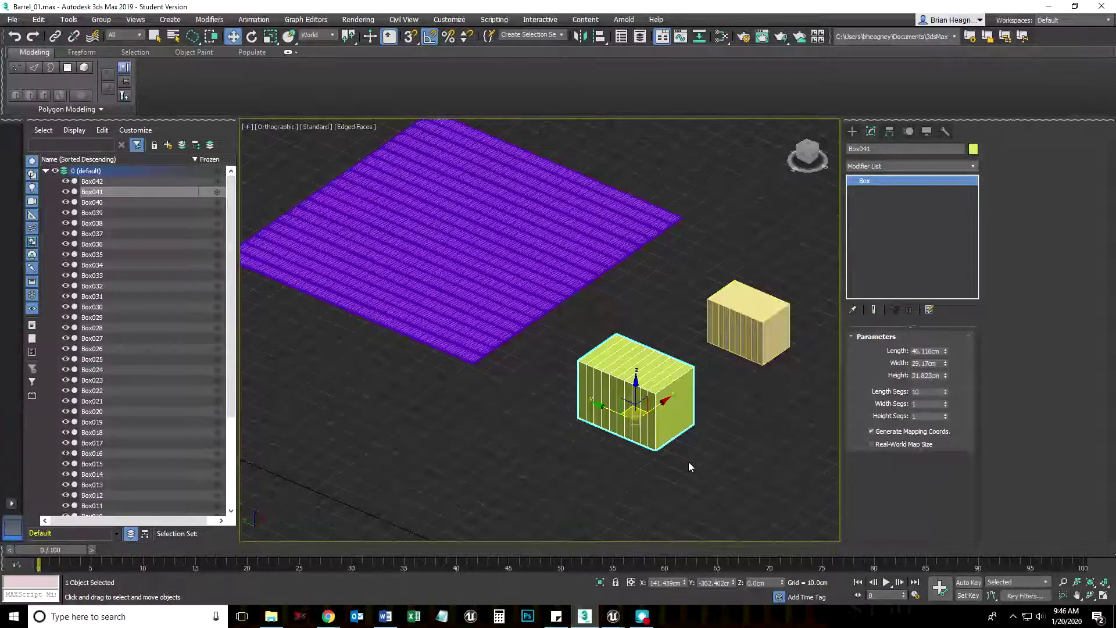
{"action": "key", "text": "q"}
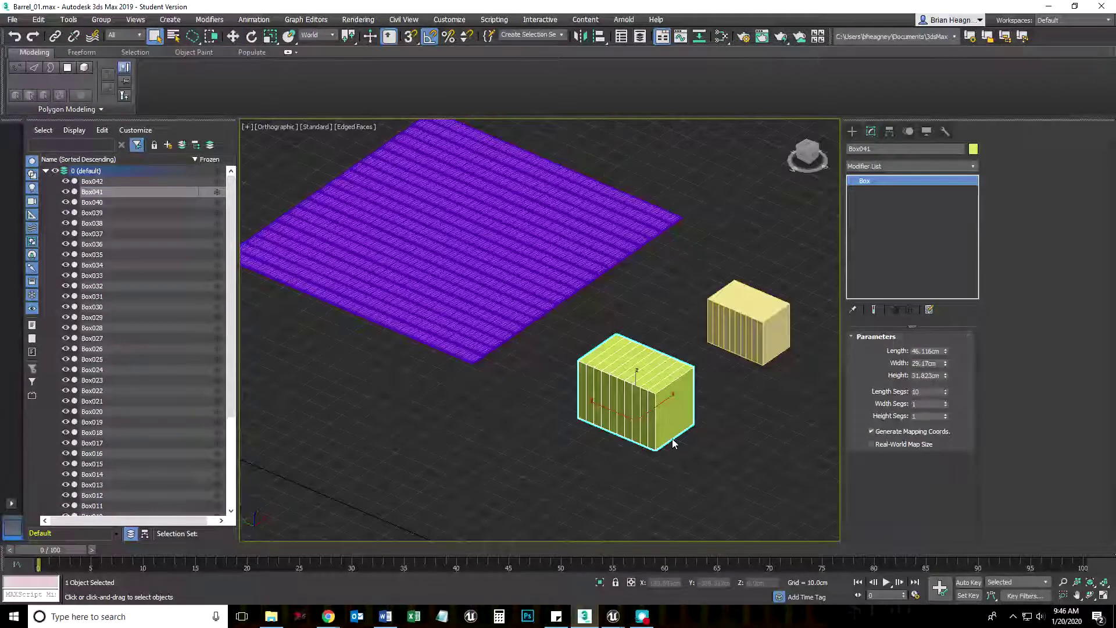
{"action": "left_click", "coordinate": [751, 323]}
{"action": "left_click", "coordinate": [635, 411]}
{"action": "left_click", "coordinate": [751, 326]}
{"action": "left_click", "coordinate": [652, 412]}
{"action": "left_click", "coordinate": [721, 332]}
{"action": "left_click", "coordinate": [652, 404]}
{"action": "left_click", "coordinate": [748, 325]}
{"action": "left_click", "coordinate": [662, 391]}
{"action": "left_click", "coordinate": [748, 338]}
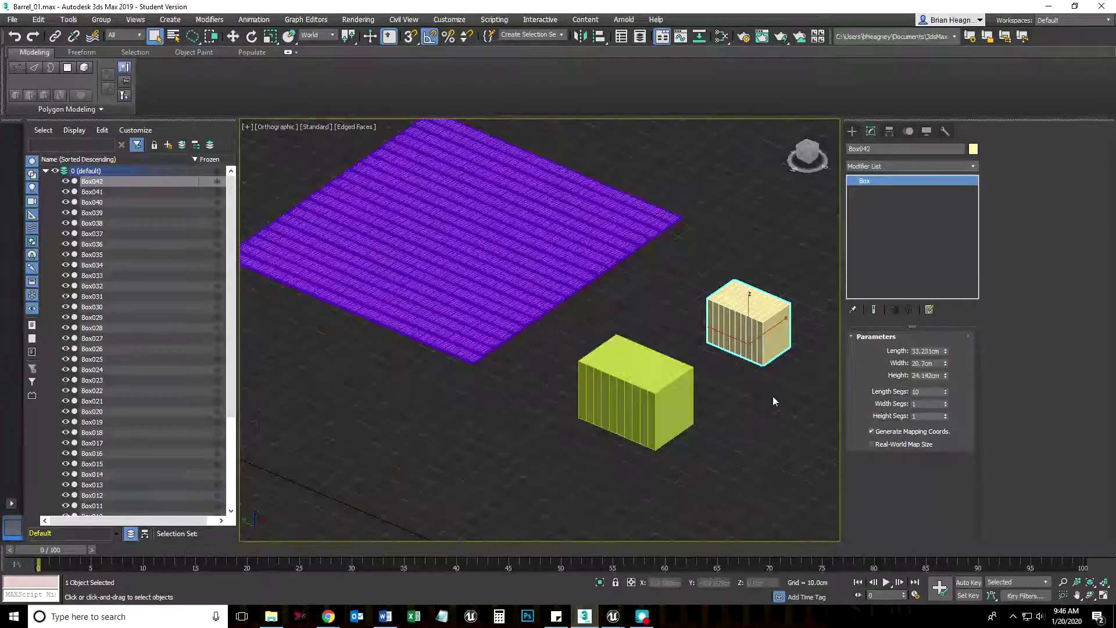
Apply an Edit Poly modifier to the larger box and attach the smaller box to it.
{"action": "left_click", "coordinate": [642, 370]}
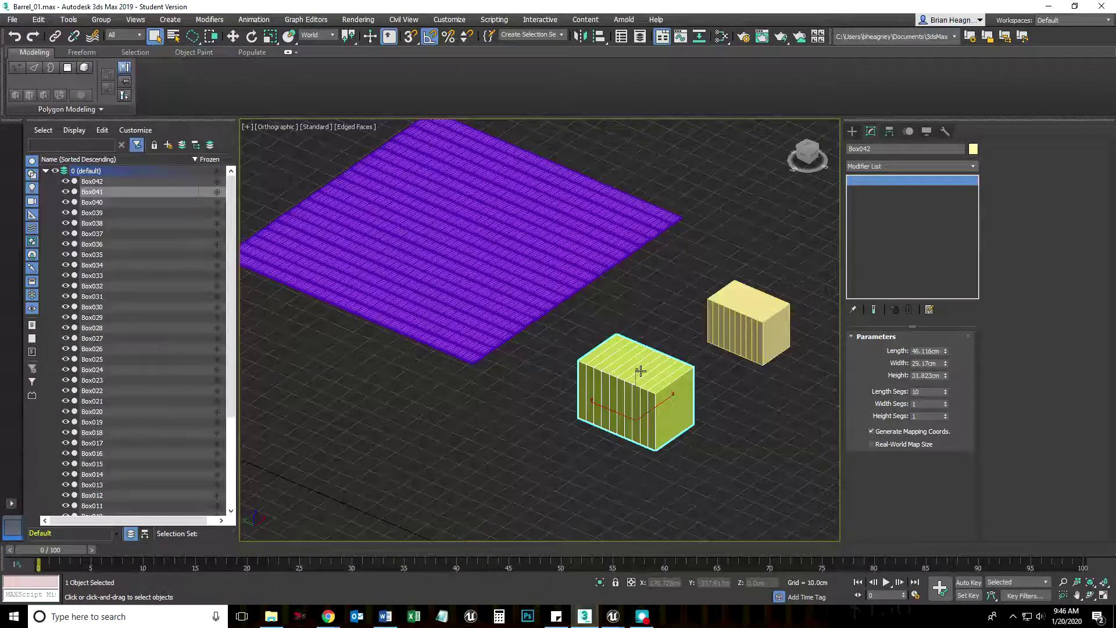
{"action": "left_click", "coordinate": [973, 167]}
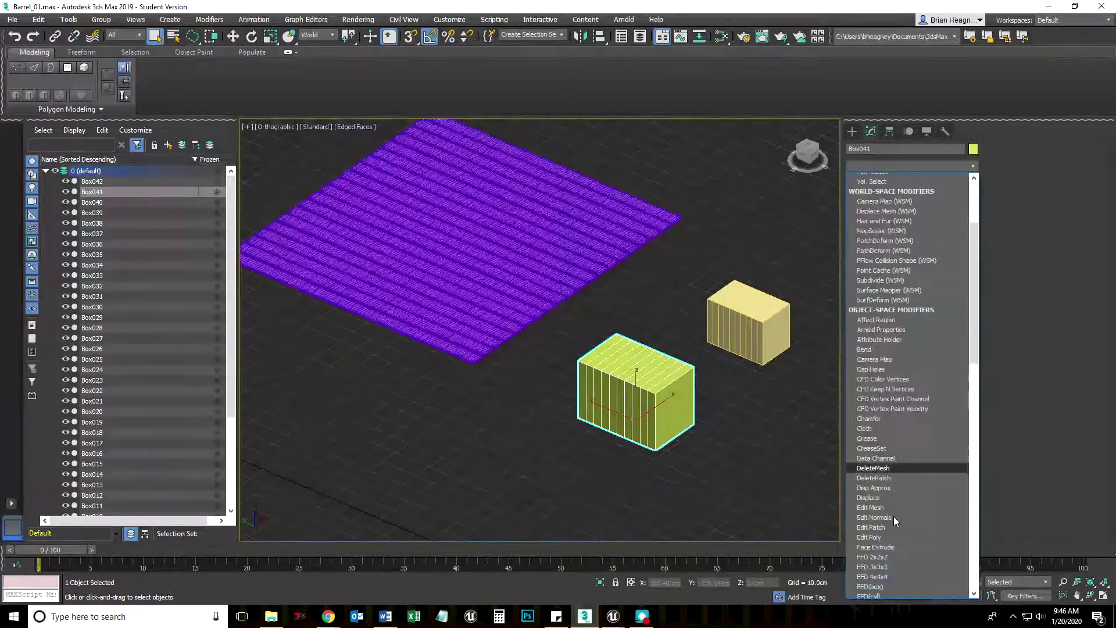
{"action": "scroll", "coordinate": [894, 500], "scroll_direction": "down", "scroll_amount": 2}
{"action": "left_click", "coordinate": [892, 475]}
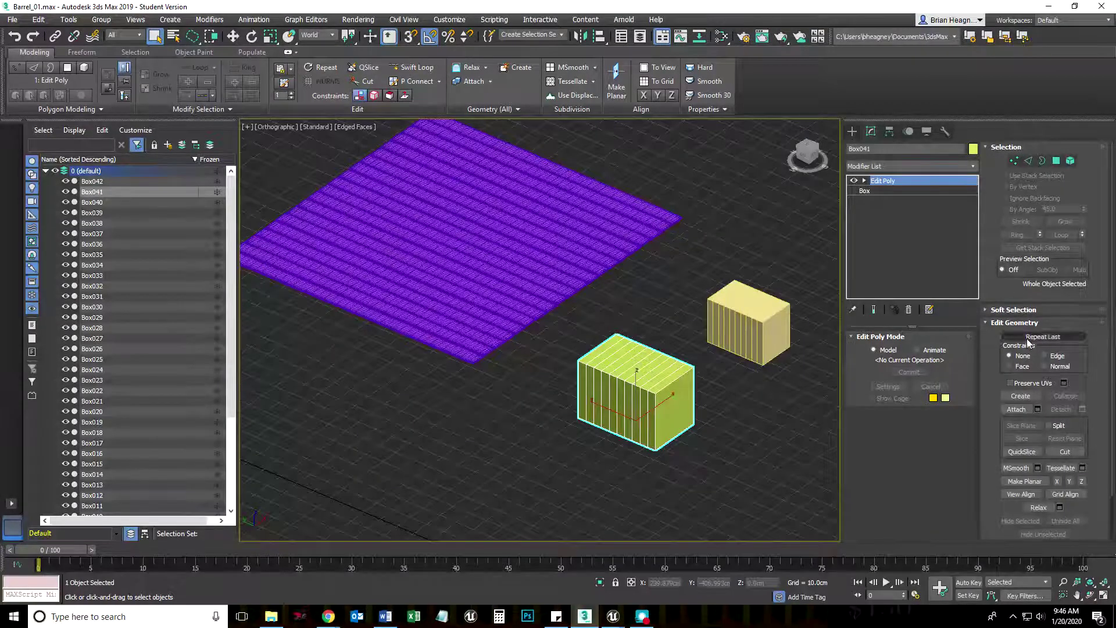
{"action": "left_click", "coordinate": [1023, 412]}
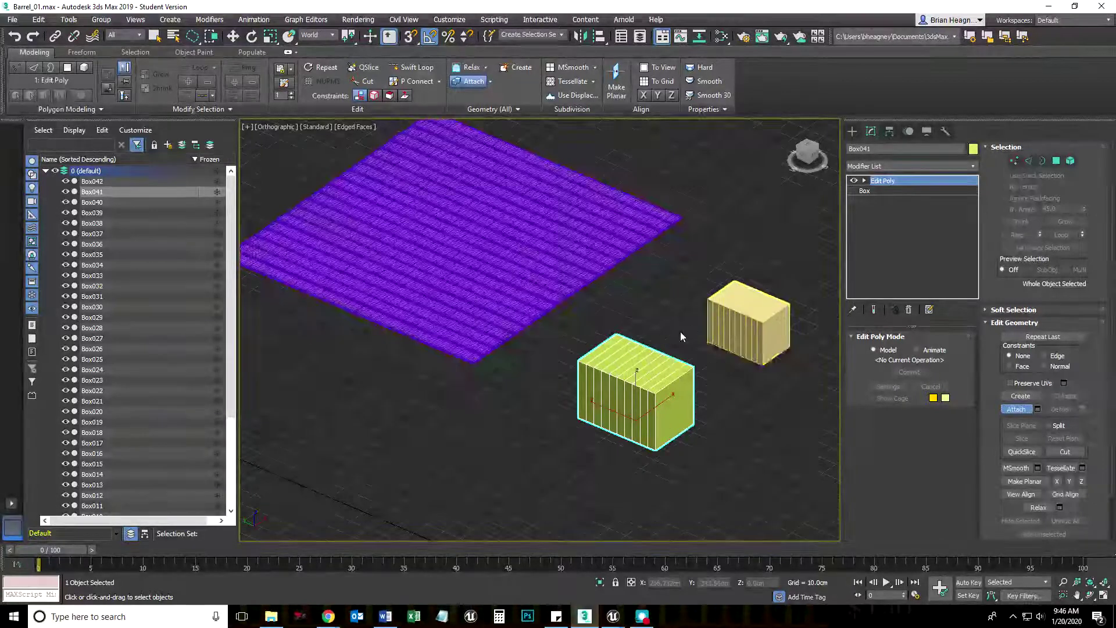
{"action": "left_click", "coordinate": [744, 324]}
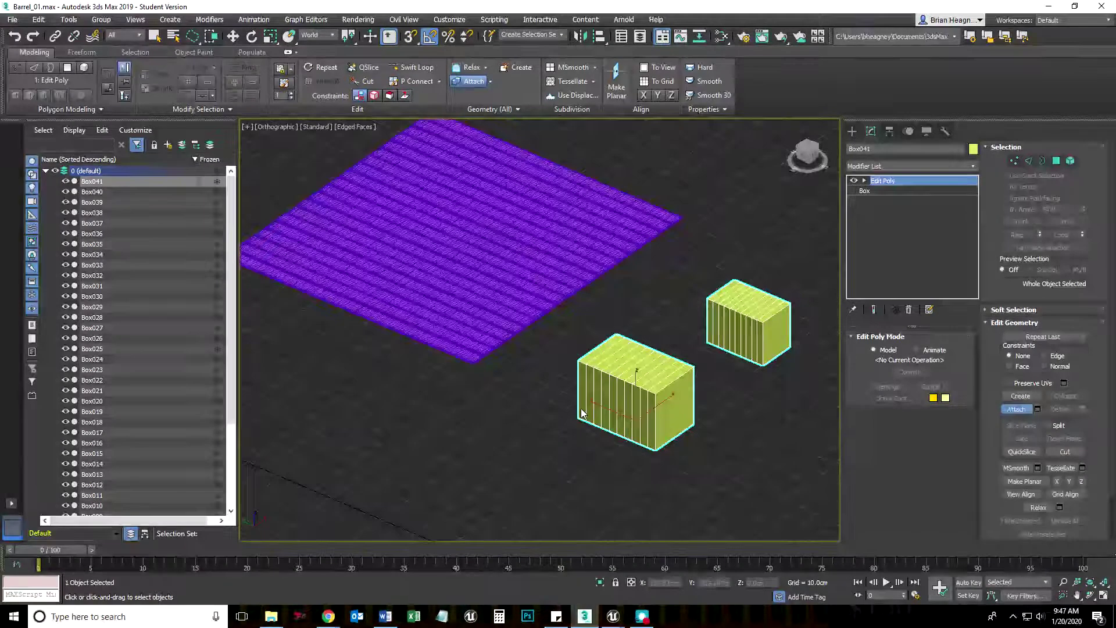
{"action": "key", "text": "w"}
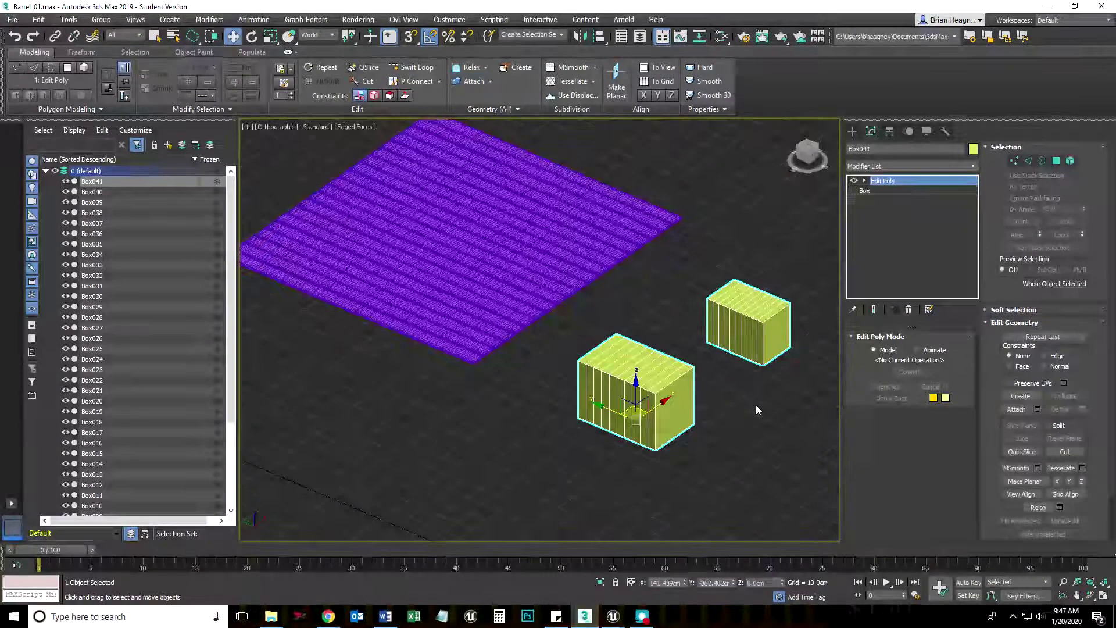
Select the combined box object, enter its Element level and select each box element in turn.
{"action": "left_click", "coordinate": [760, 402]}
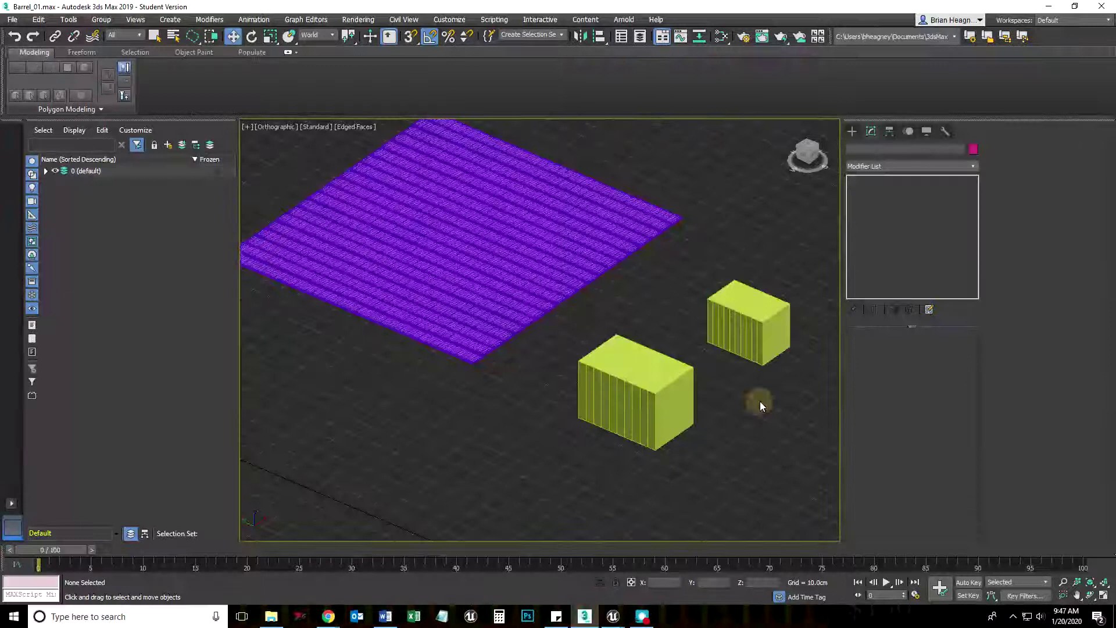
{"action": "left_click", "coordinate": [734, 327]}
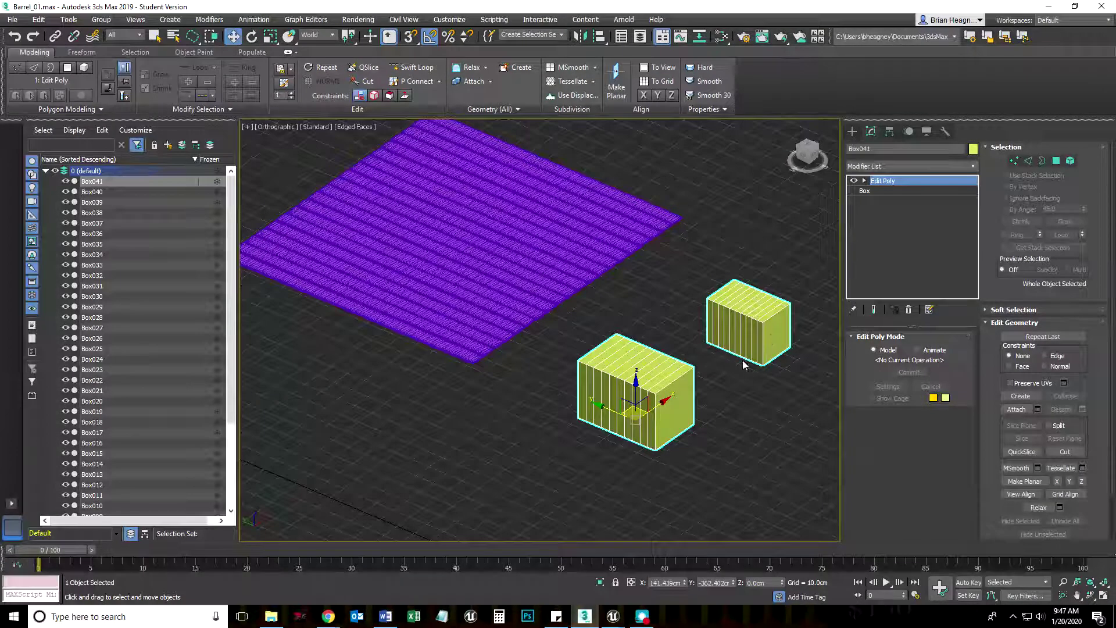
{"action": "left_click", "coordinate": [1071, 163]}
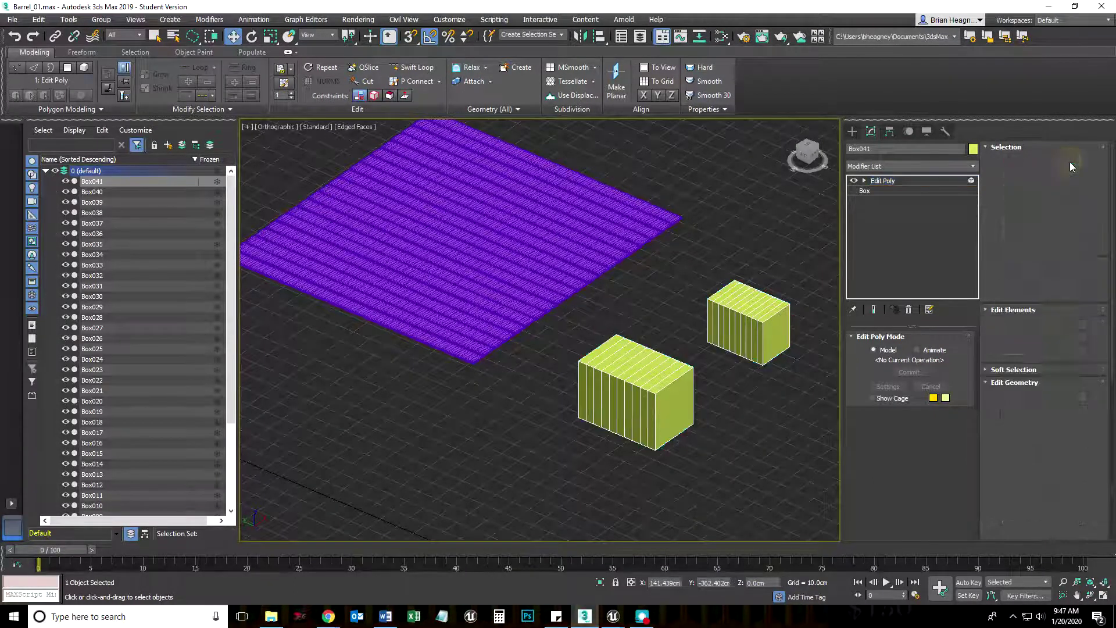
{"action": "left_click", "coordinate": [750, 328]}
{"action": "left_click", "coordinate": [630, 439]}
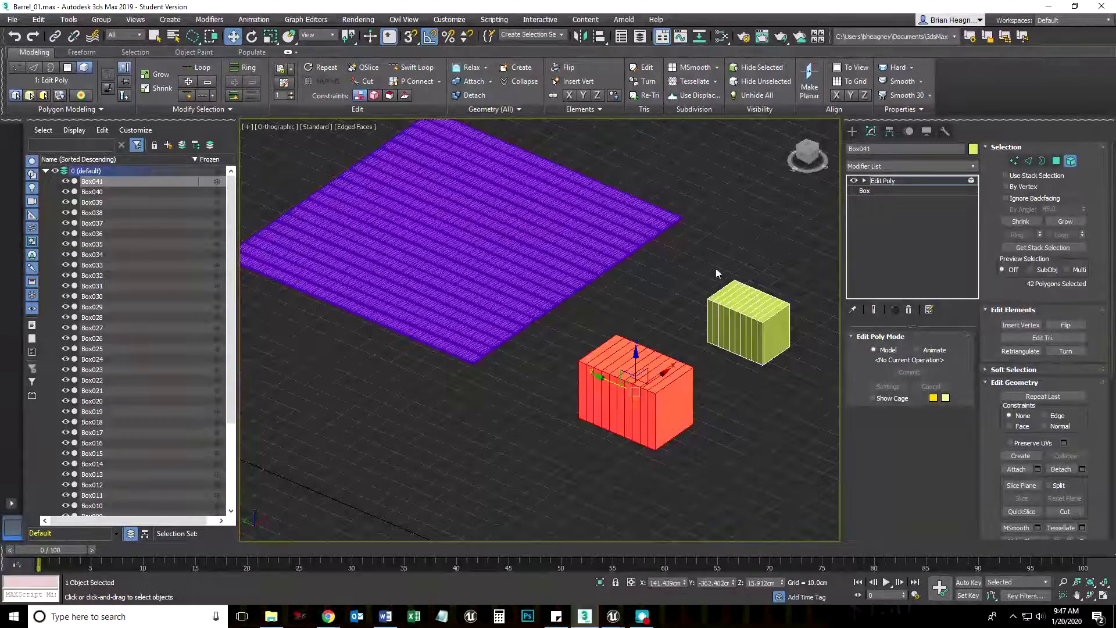
Move the smaller box element away and shift the larger one slightly, then undo the last element selection.
{"action": "left_click", "coordinate": [731, 331]}
{"action": "left_click_drag", "start_coordinate": [745, 311], "coordinate": [721, 247]}
{"action": "left_click", "coordinate": [621, 395]}
{"action": "left_click_drag", "start_coordinate": [622, 395], "coordinate": [638, 391]}
{"action": "left_click", "coordinate": [736, 309]}
{"action": "left_click", "coordinate": [687, 394]}
{"action": "key", "text": "ctrl+z"}
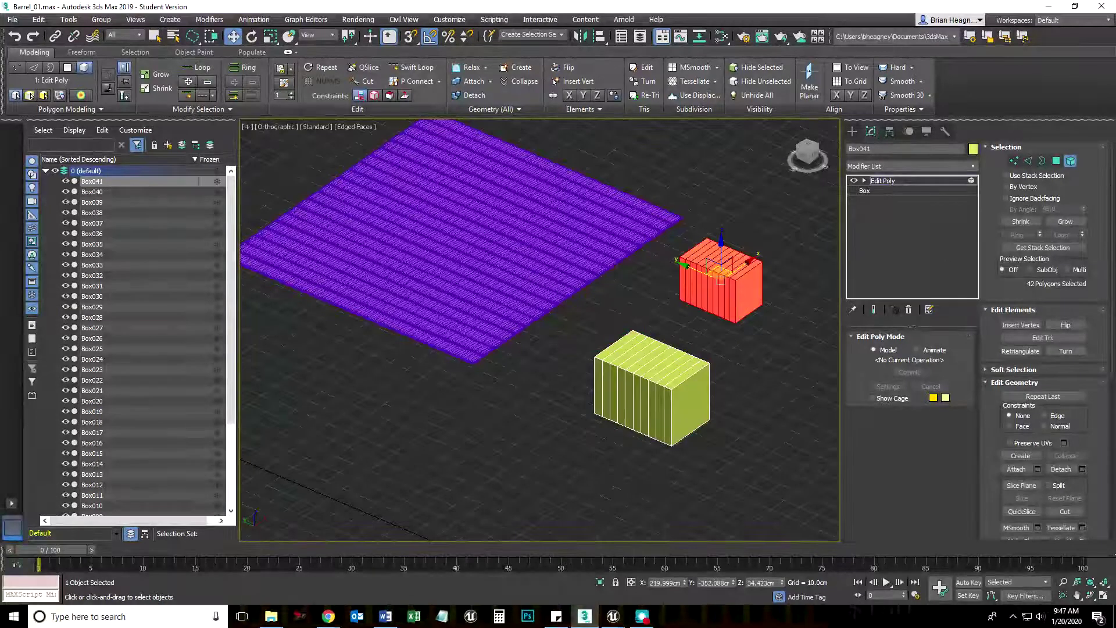
Switch to Polygon level and select individual faces on both boxes of the combined object.
{"action": "left_click", "coordinate": [1056, 161]}
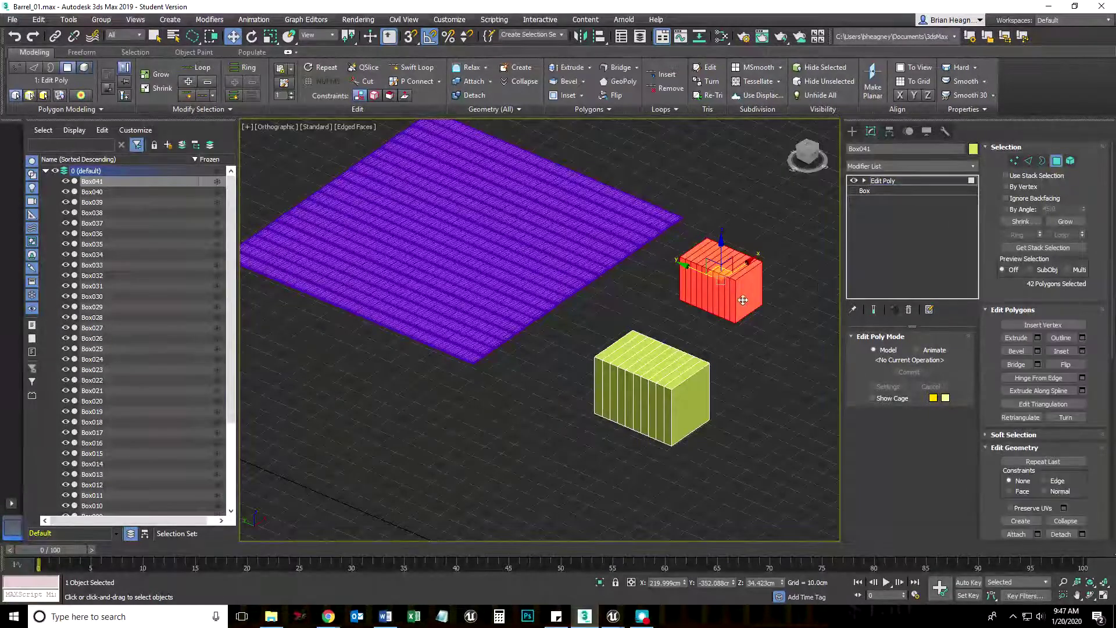
{"action": "left_click", "coordinate": [743, 300]}
{"action": "left_click", "coordinate": [686, 382]}
{"action": "left_click", "coordinate": [661, 367]}
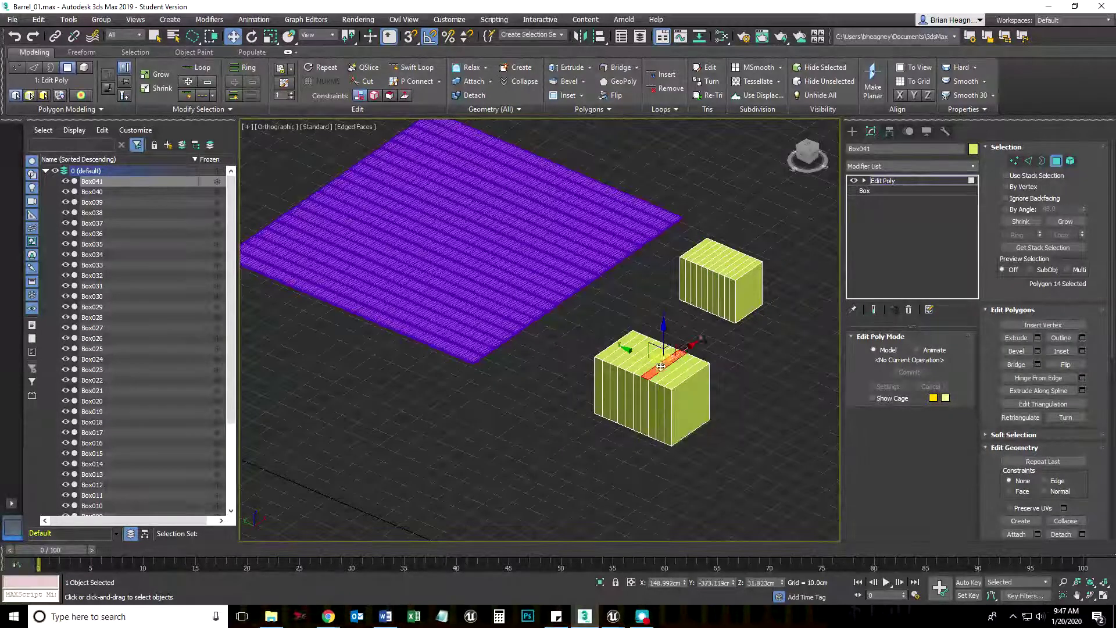
{"action": "left_click", "coordinate": [725, 259]}
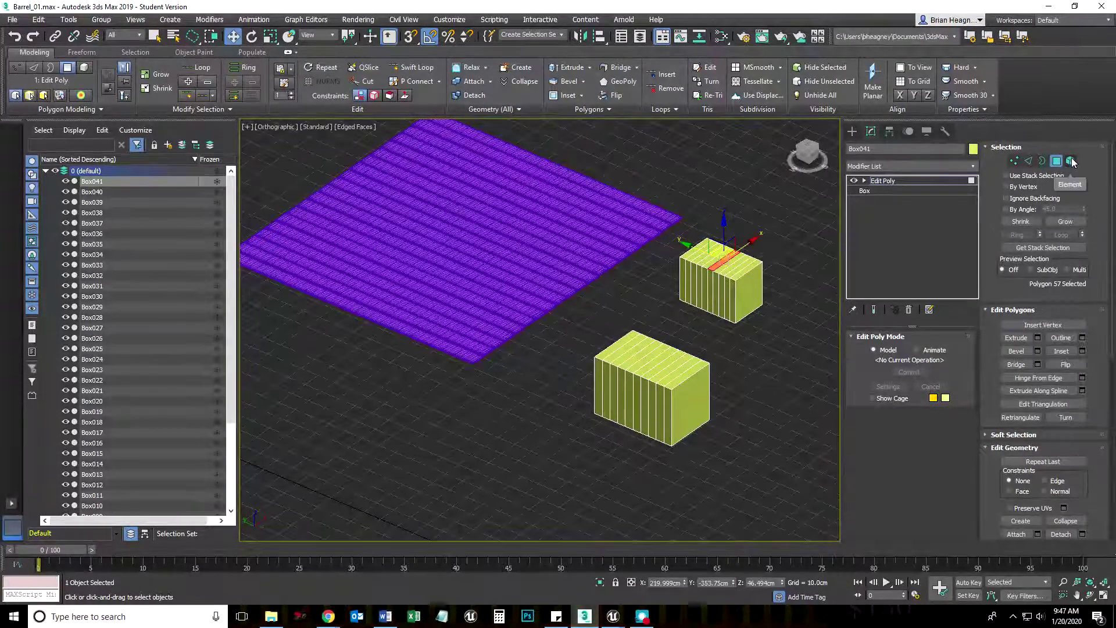
Return to Element level and select the smaller and larger box elements alternately for comparison.
{"action": "left_click", "coordinate": [1071, 161]}
{"action": "left_click", "coordinate": [705, 289]}
{"action": "left_click", "coordinate": [660, 361]}
{"action": "left_click", "coordinate": [744, 278]}
{"action": "left_click", "coordinate": [688, 371]}
{"action": "left_click", "coordinate": [727, 289]}
{"action": "left_click", "coordinate": [679, 371]}
{"action": "left_click", "coordinate": [729, 303]}
{"action": "left_click", "coordinate": [679, 386]}
{"action": "left_click", "coordinate": [736, 297]}
{"action": "left_click", "coordinate": [677, 384]}
{"action": "left_click", "coordinate": [724, 303]}
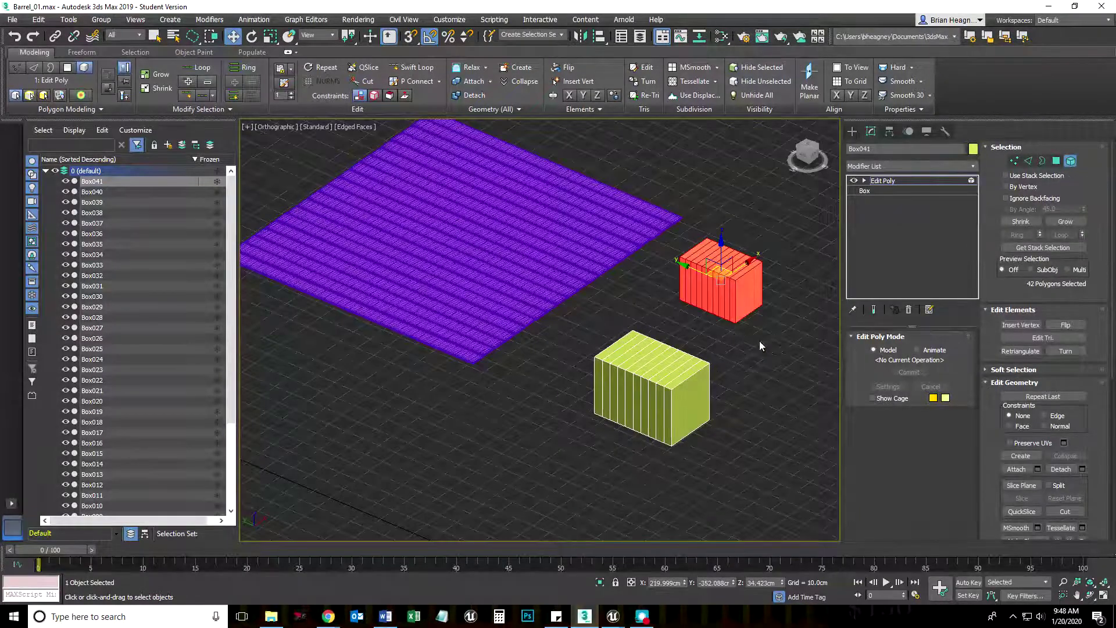
Leave Element level and delete the combined box object.
{"action": "key", "text": "5"}
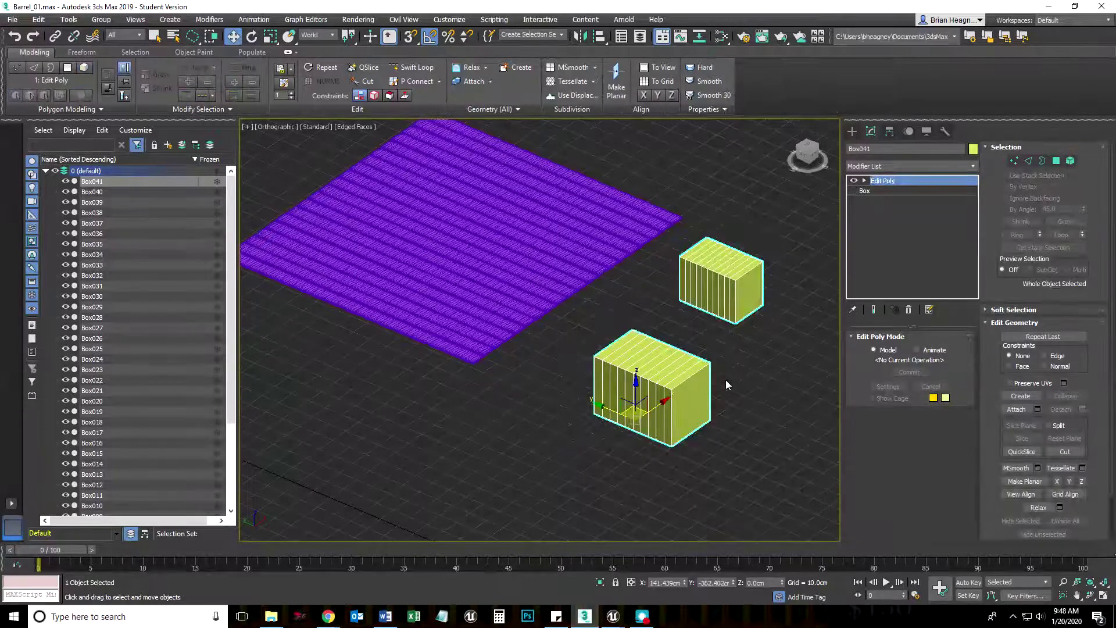
{"action": "key", "text": "Delete"}
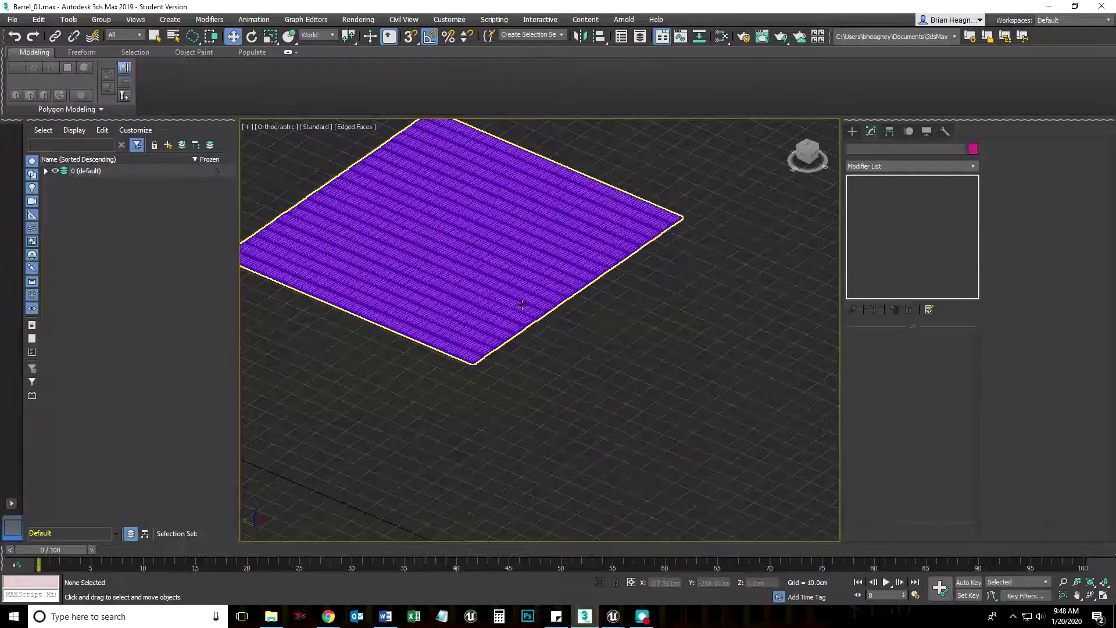
Ungroup the BarrelStaves001 copy and select a single stave to check that it is separate.
{"action": "left_click", "coordinate": [522, 304]}
{"action": "key", "text": "z"}
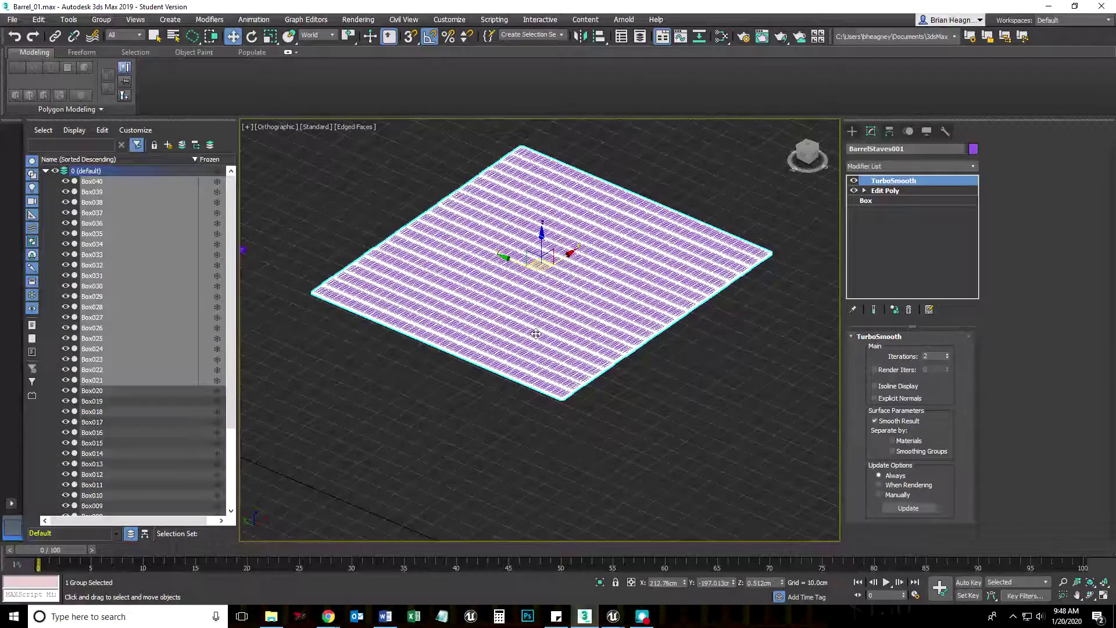
{"action": "left_click", "coordinate": [102, 21]}
{"action": "left_click", "coordinate": [112, 53]}
{"action": "left_click", "coordinate": [319, 229]}
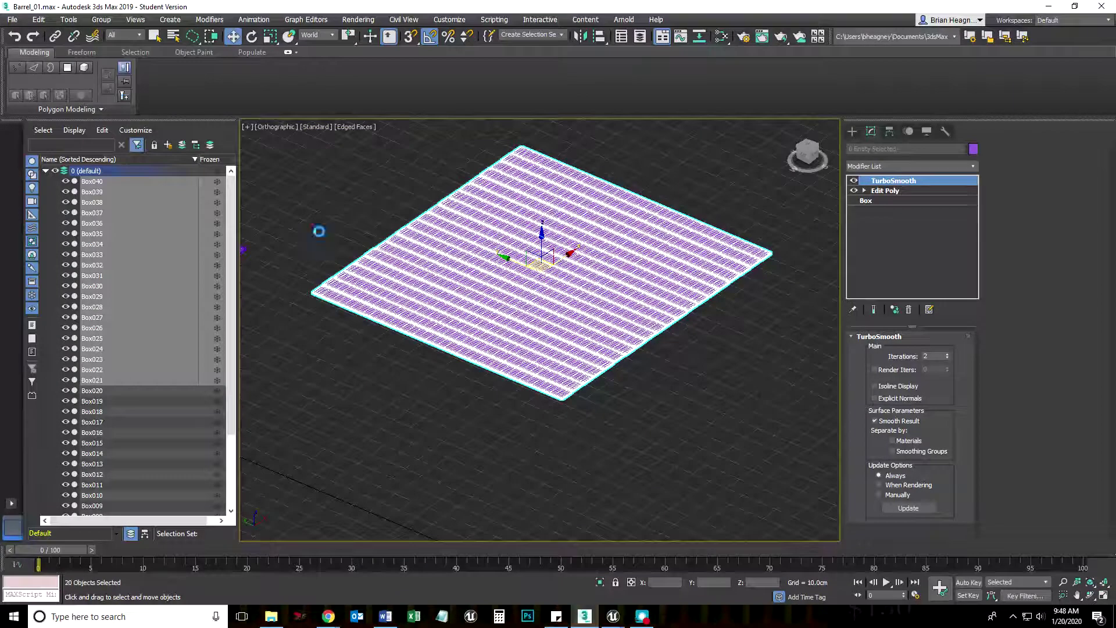
{"action": "left_click", "coordinate": [426, 248]}
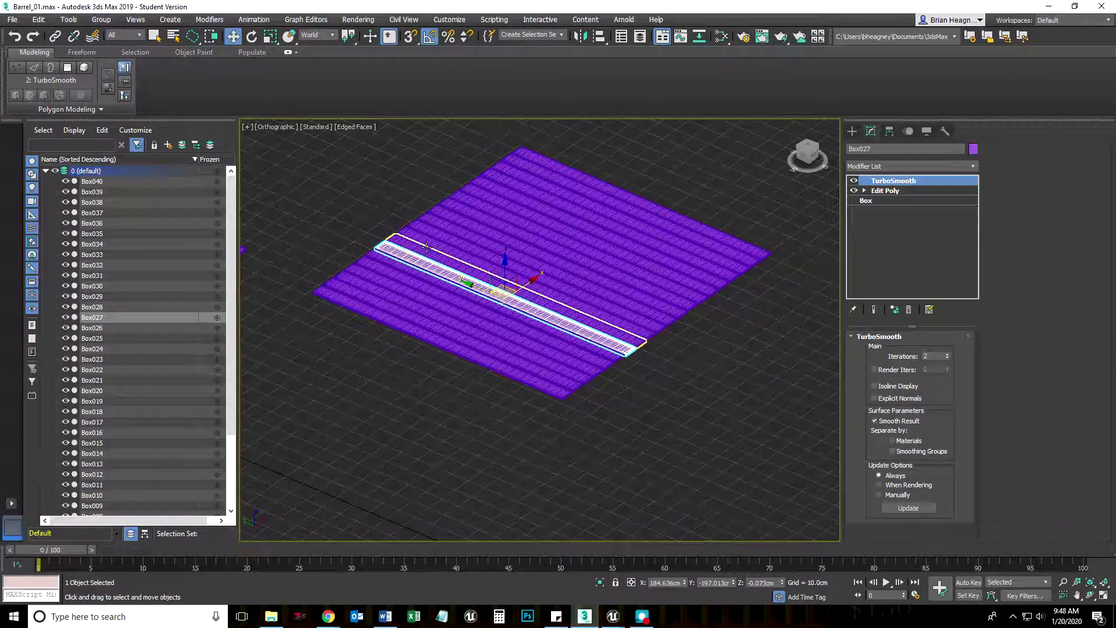
Rename the frontmost edge stave of the ungrouped copy to StaveAttach.
{"action": "left_click", "coordinate": [368, 324]}
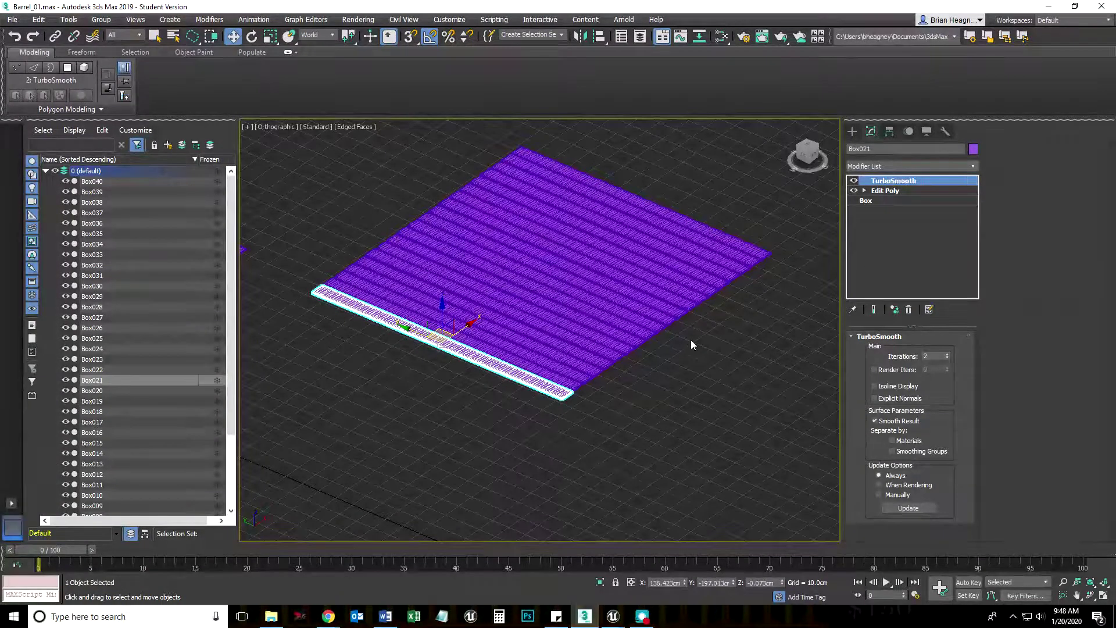
{"action": "double_click", "coordinate": [877, 149]}
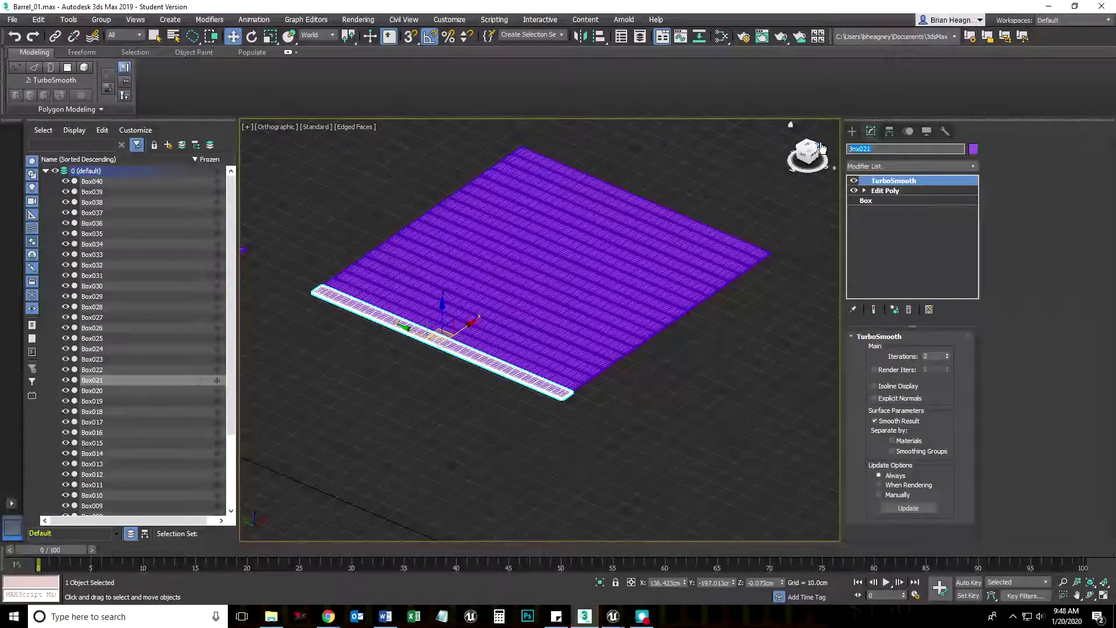
{"action": "type", "text": "StaveAttach"}
{"action": "key", "text": "Return"}
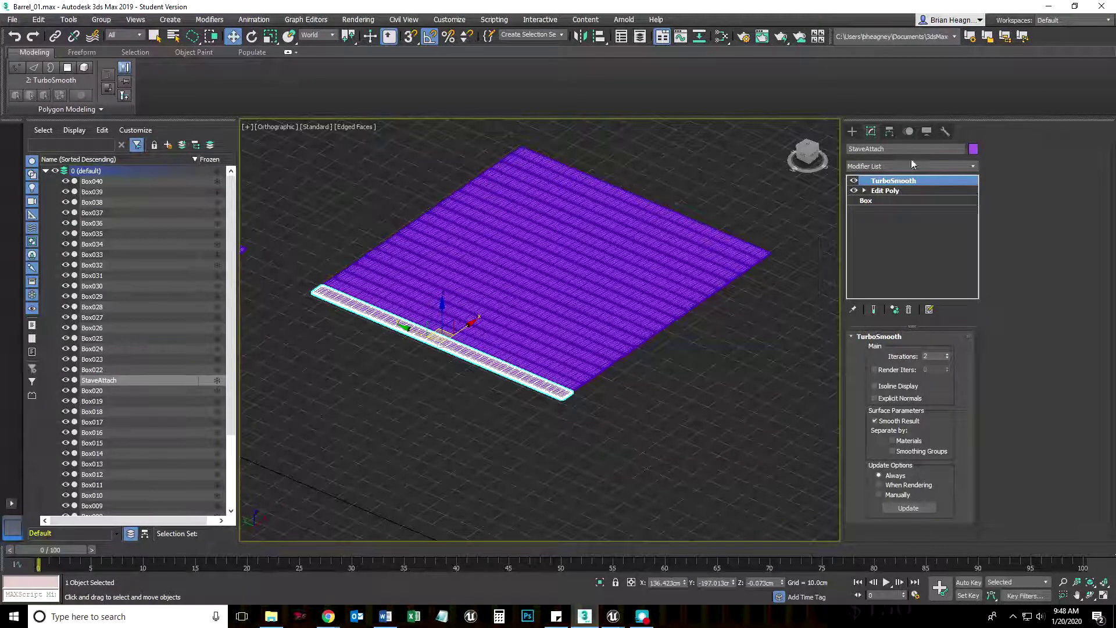
Add an Edit Poly modifier above TurboSmooth on StaveAttach and briefly enter and leave its Attach mode.
{"action": "left_click", "coordinate": [973, 165]}
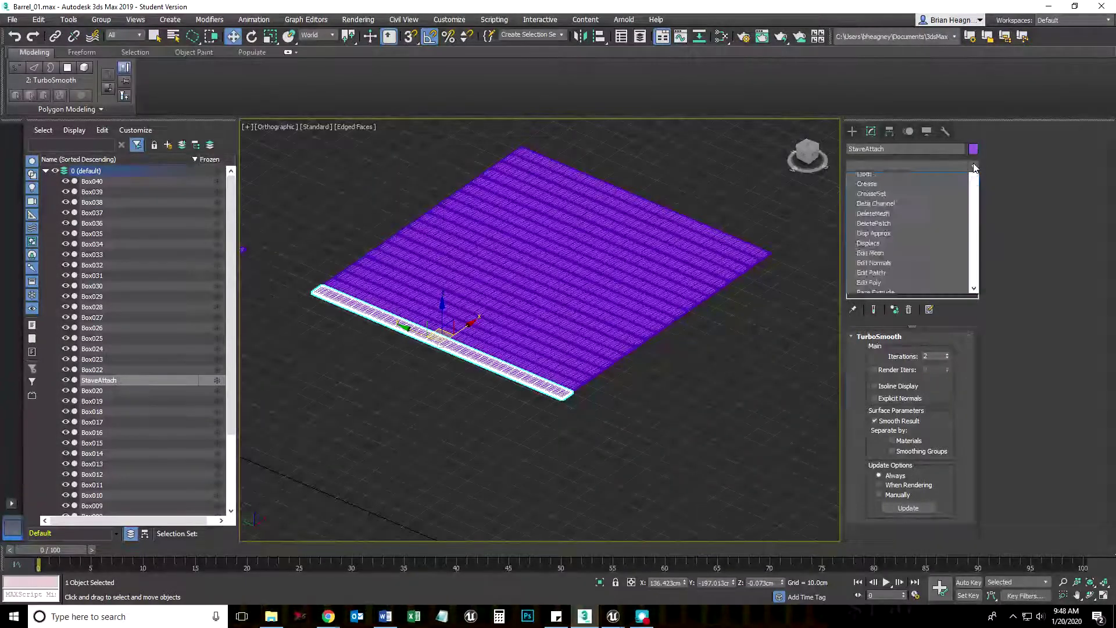
{"action": "scroll", "coordinate": [924, 512], "scroll_direction": "down", "scroll_amount": 5}
{"action": "scroll", "coordinate": [918, 518], "scroll_direction": "up", "scroll_amount": 3}
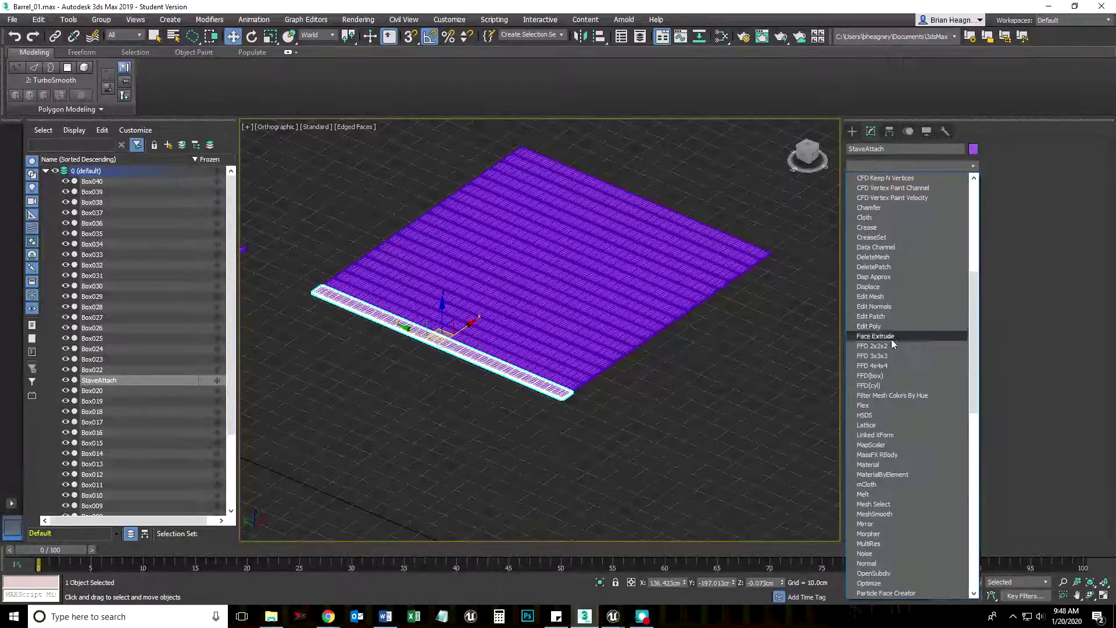
{"action": "left_click", "coordinate": [881, 325]}
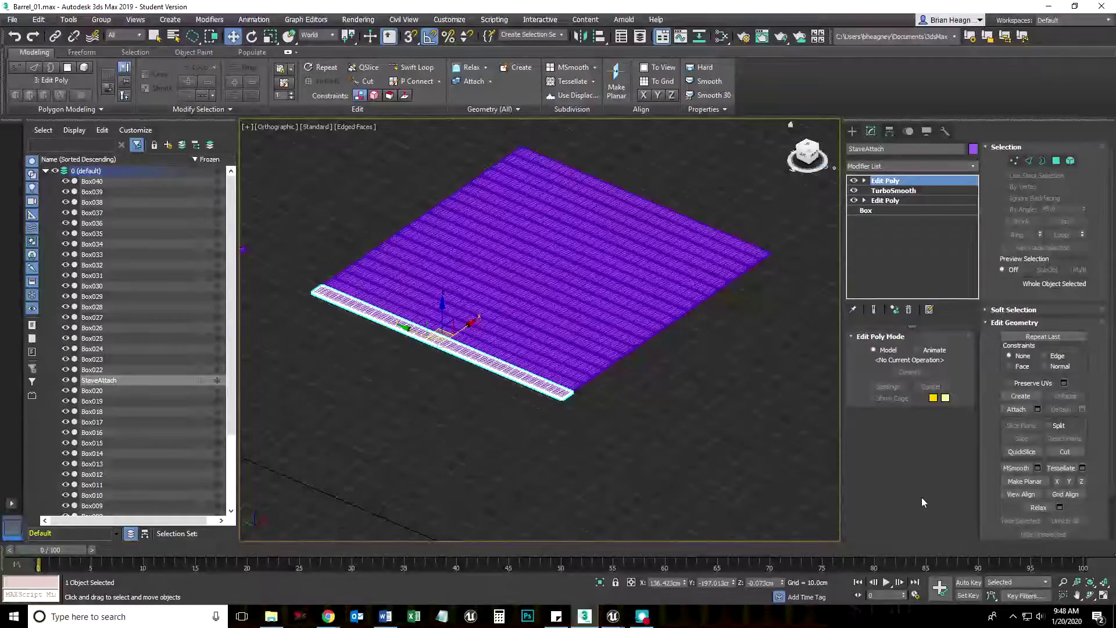
{"action": "left_click", "coordinate": [1017, 410]}
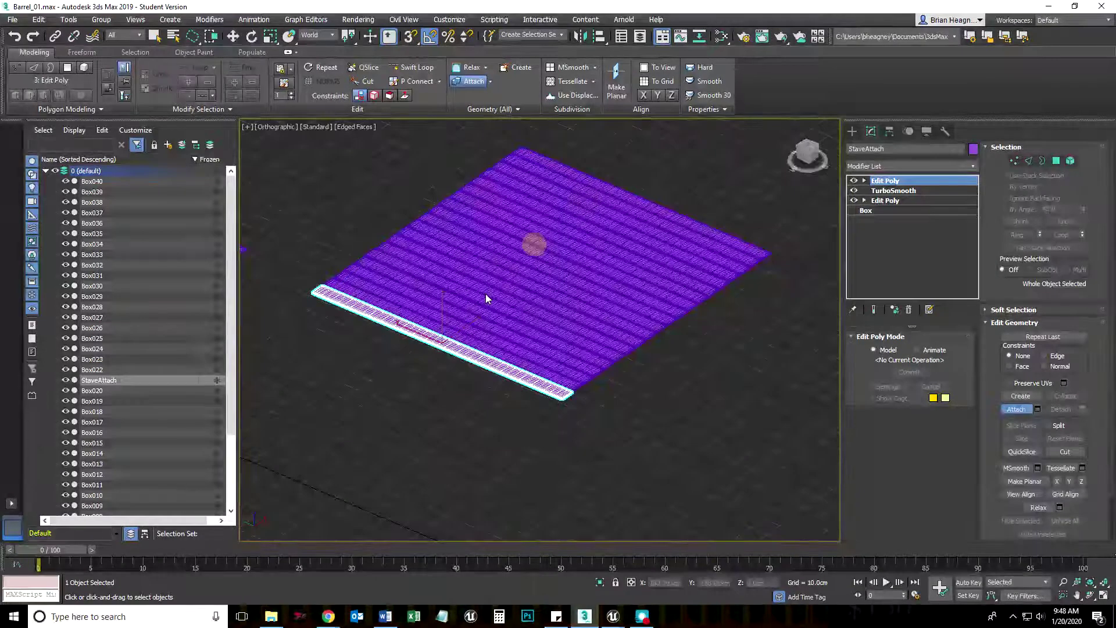
{"action": "right_click", "coordinate": [736, 412]}
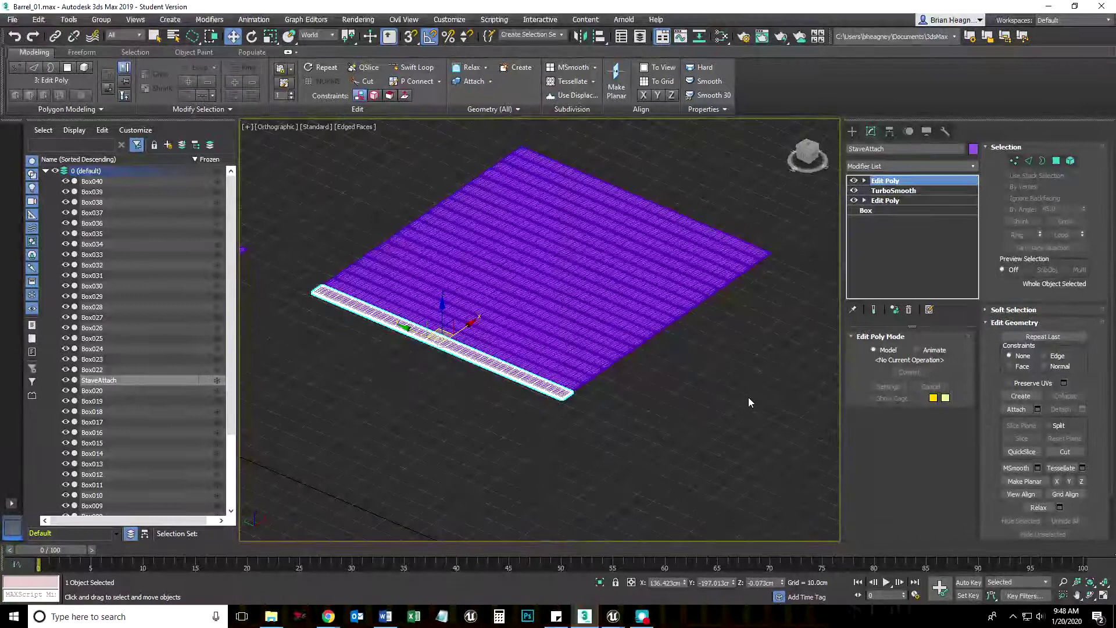
Select Box022, the stave next to StaveAttach, and make its modifiers unique.
{"action": "left_click", "coordinate": [748, 388]}
{"action": "left_click", "coordinate": [552, 376]}
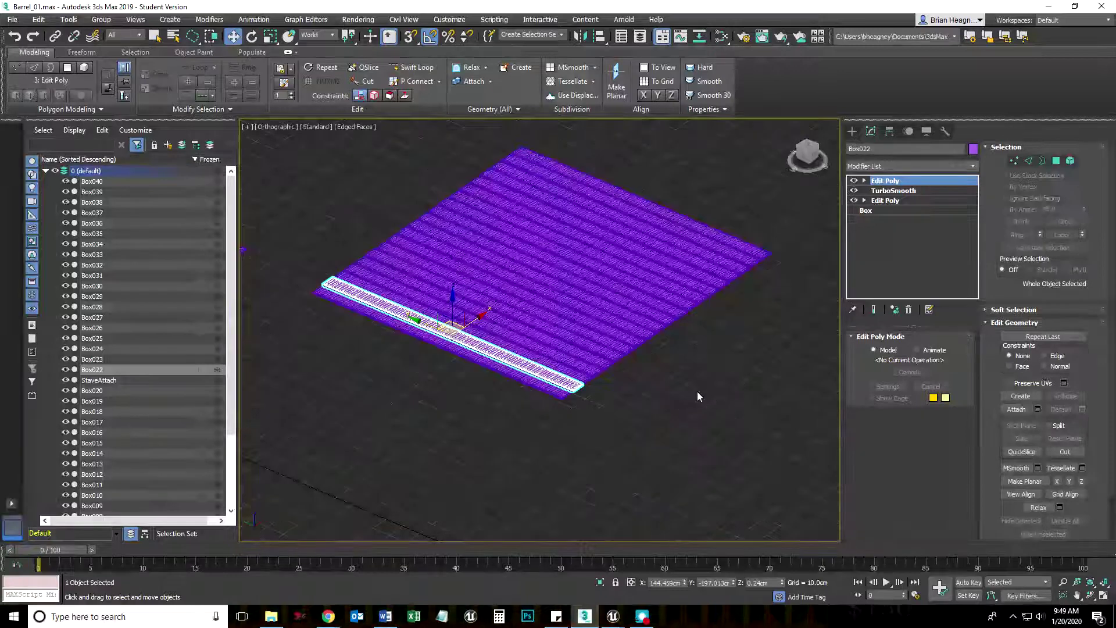
{"action": "scroll", "coordinate": [655, 411], "scroll_direction": "up", "scroll_amount": 4}
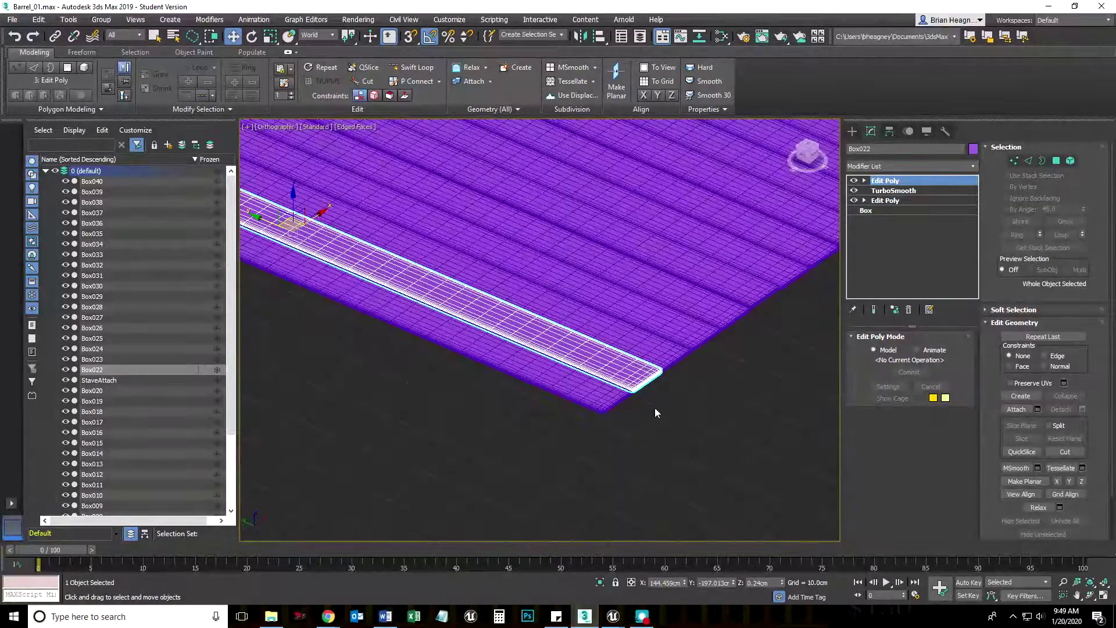
{"action": "scroll", "coordinate": [658, 406], "scroll_direction": "down", "scroll_amount": 2}
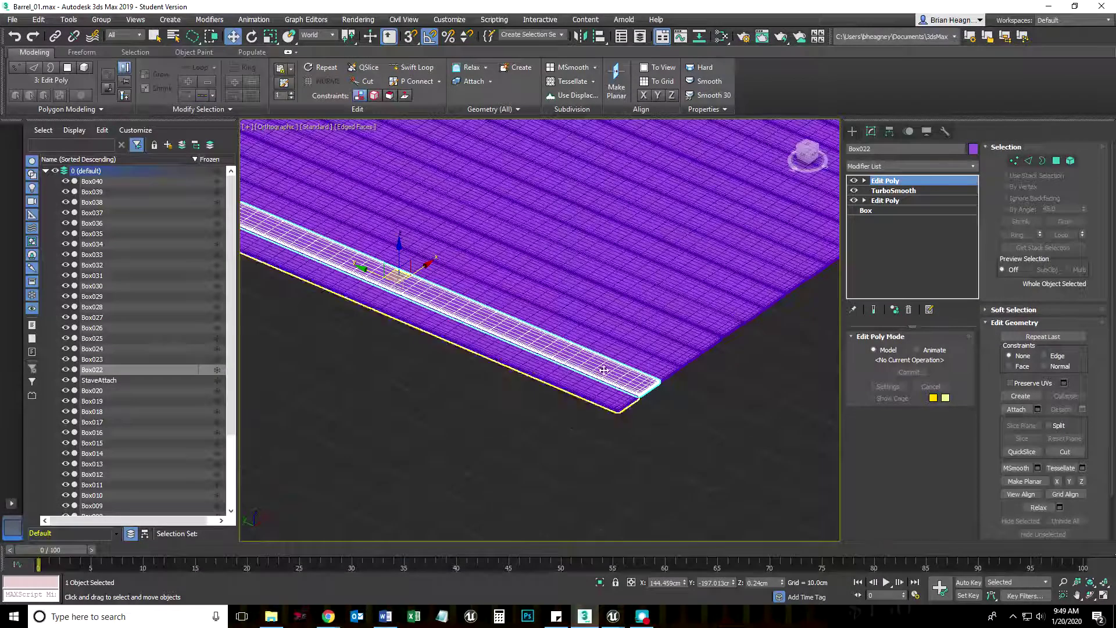
{"action": "left_click", "coordinate": [895, 310]}
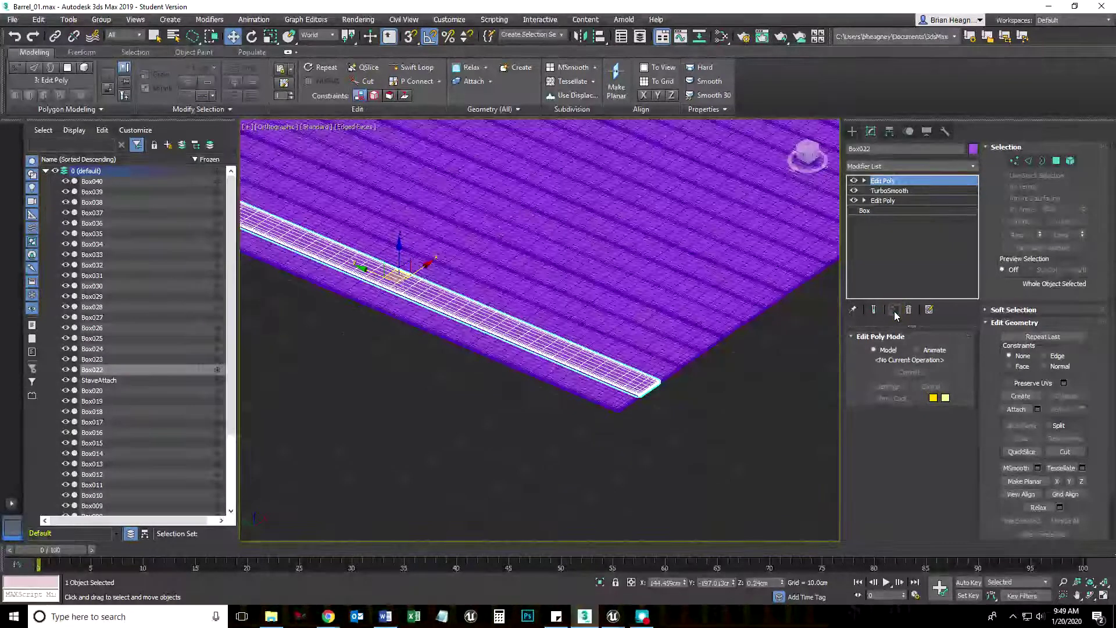
{"action": "left_click", "coordinate": [780, 389]}
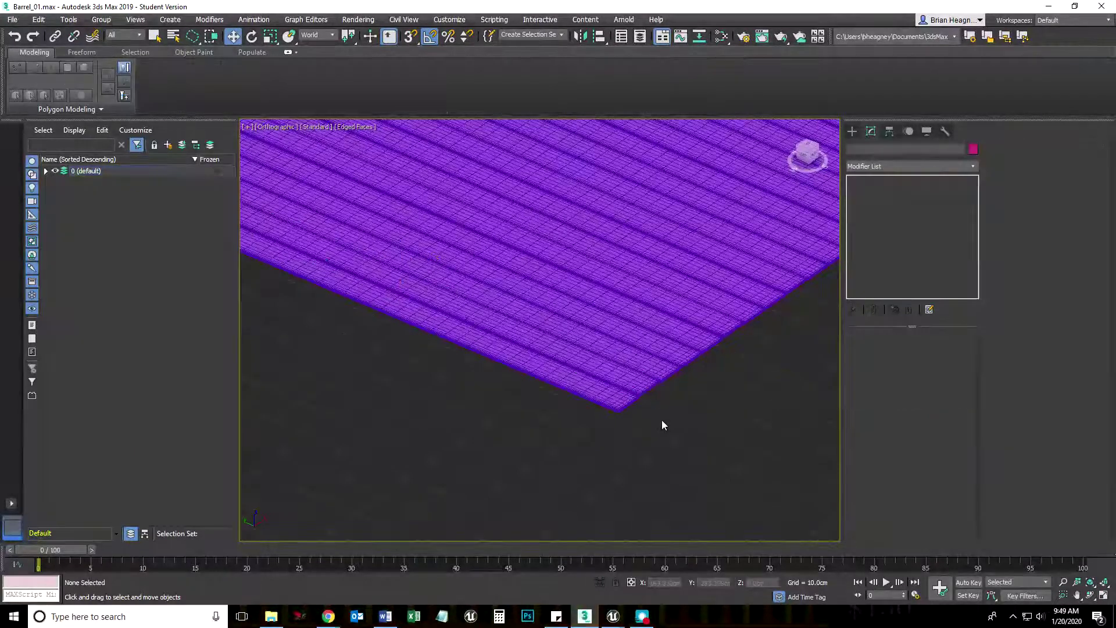
Select StaveAttach, Box023, Box022 and Box024 in turn to compare instanced and unique modifier stacks.
{"action": "left_click", "coordinate": [607, 389]}
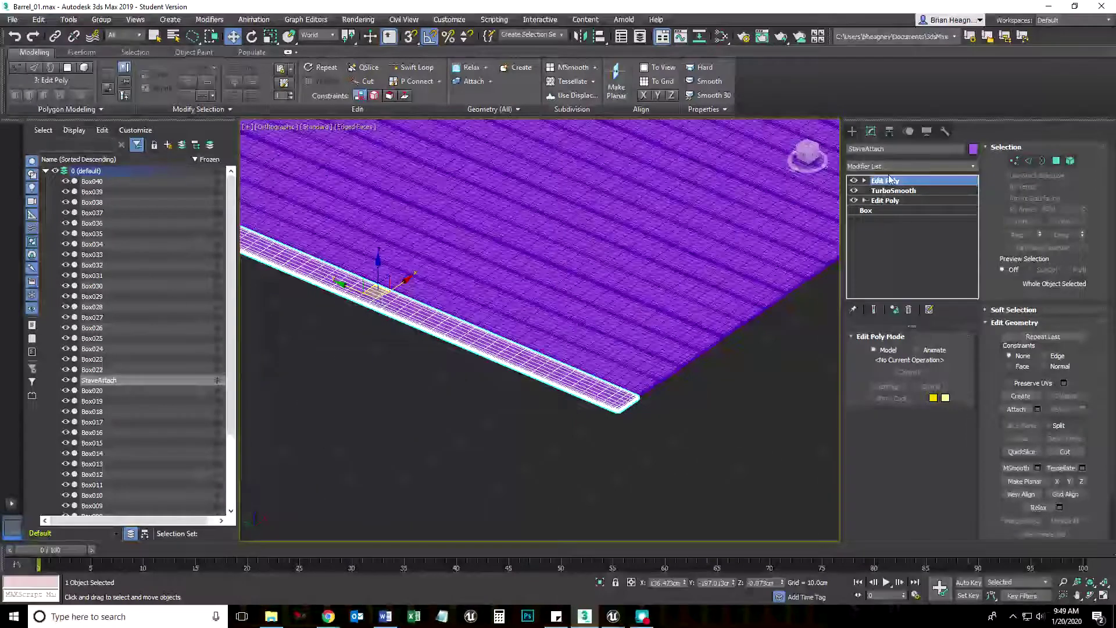
{"action": "left_click", "coordinate": [649, 360]}
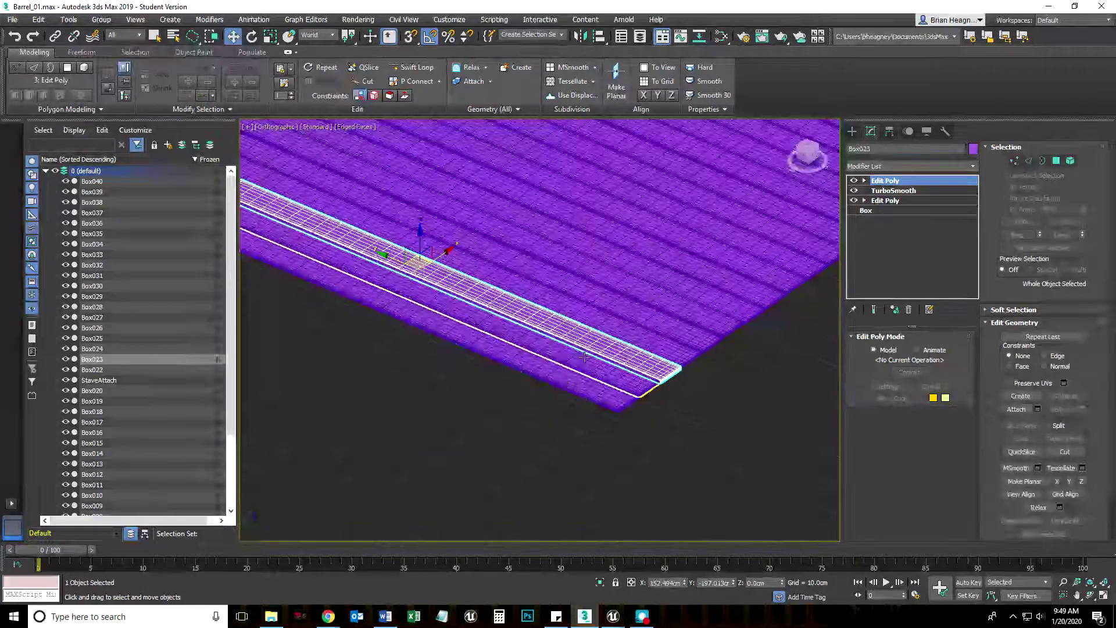
{"action": "left_click", "coordinate": [585, 357]}
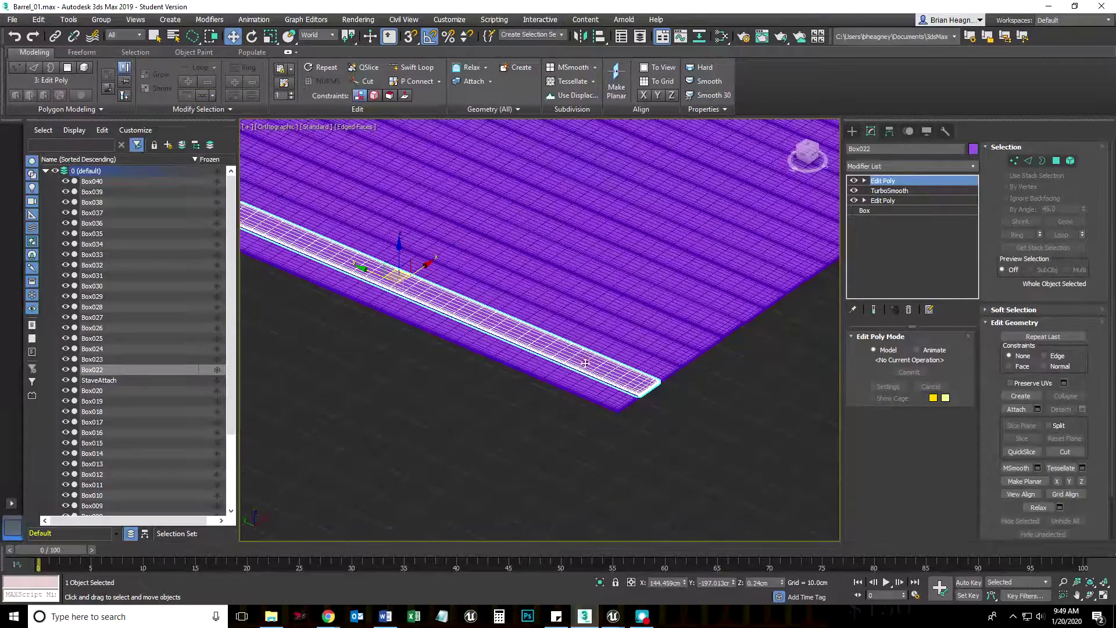
{"action": "left_click", "coordinate": [647, 366]}
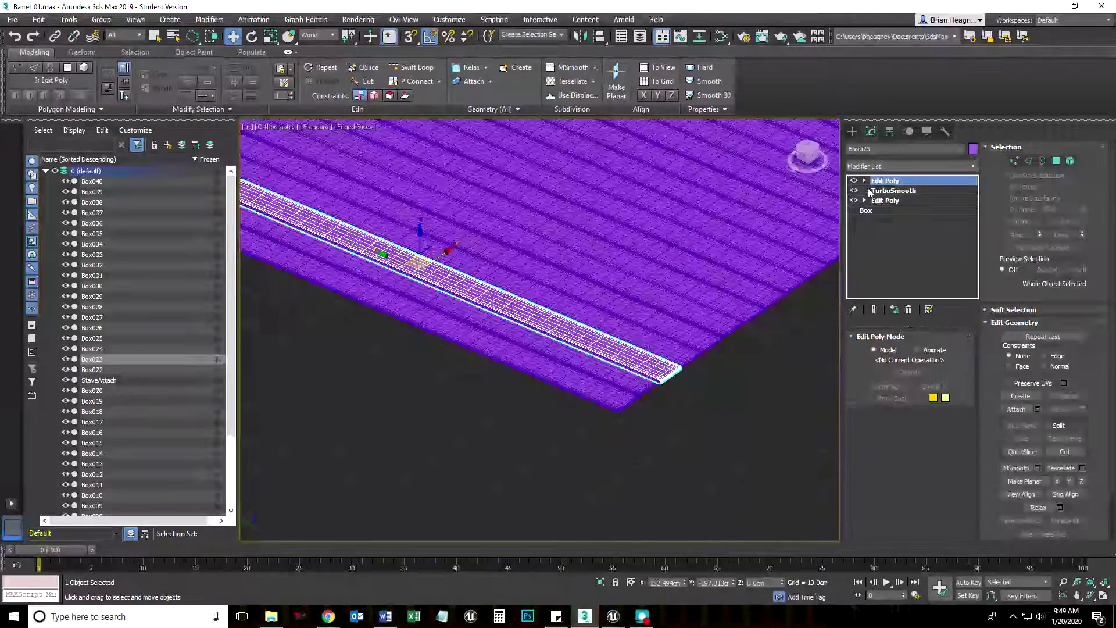
{"action": "left_click", "coordinate": [661, 351]}
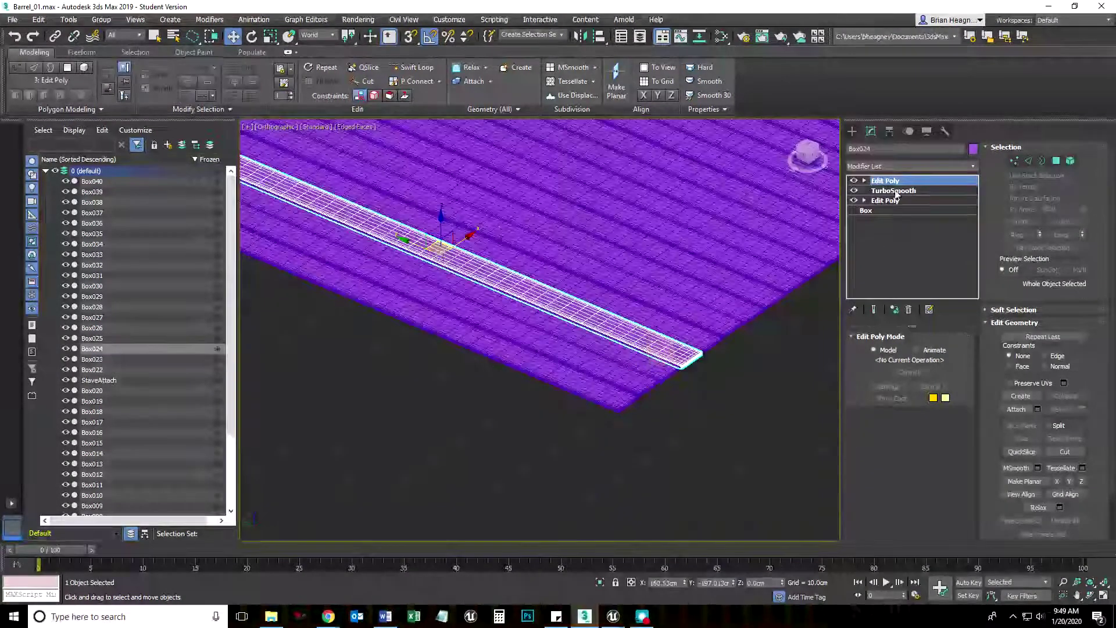
Make the modifiers of the remaining ungrouped staves unique, one stave at a time, starting with Box023 and Box024.
{"action": "left_click", "coordinate": [642, 368]}
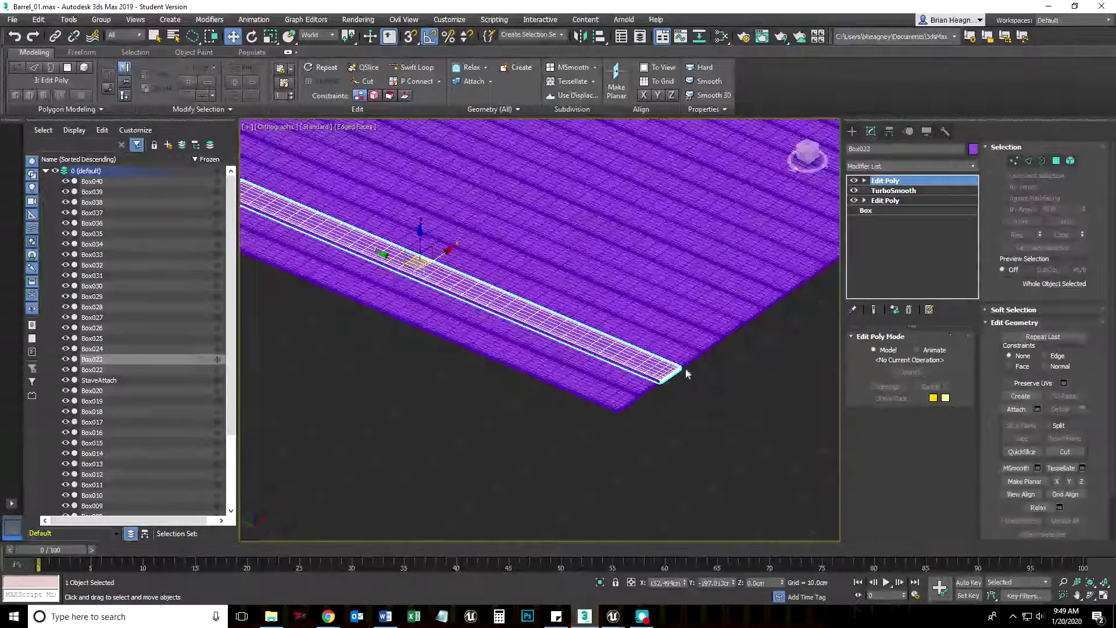
{"action": "key", "text": "ctrl+z"}
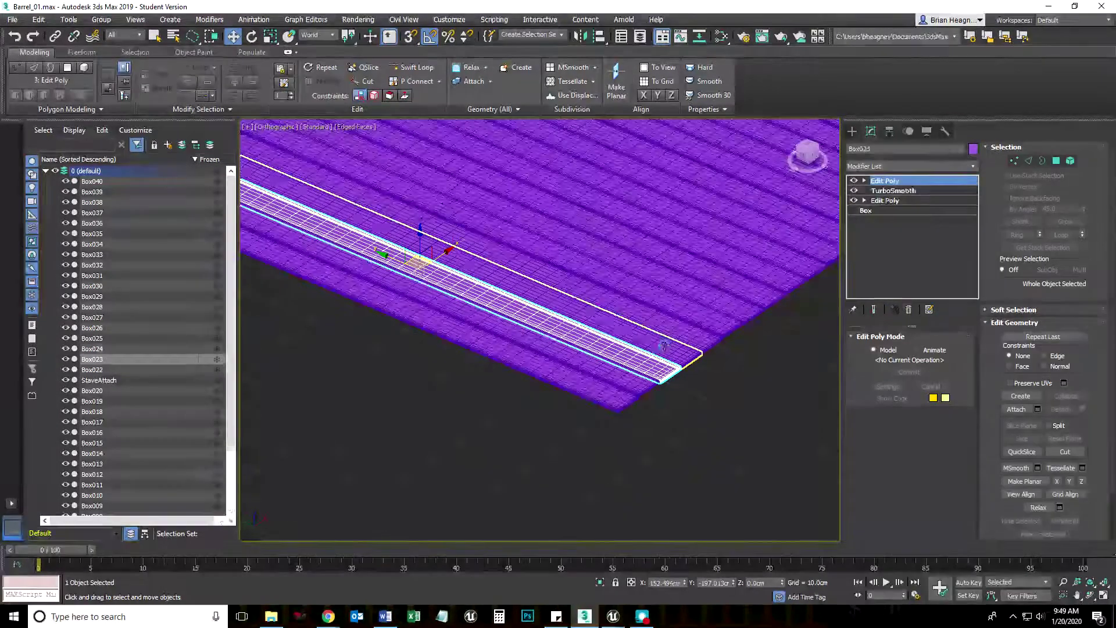
{"action": "key", "text": "ctrl+z"}
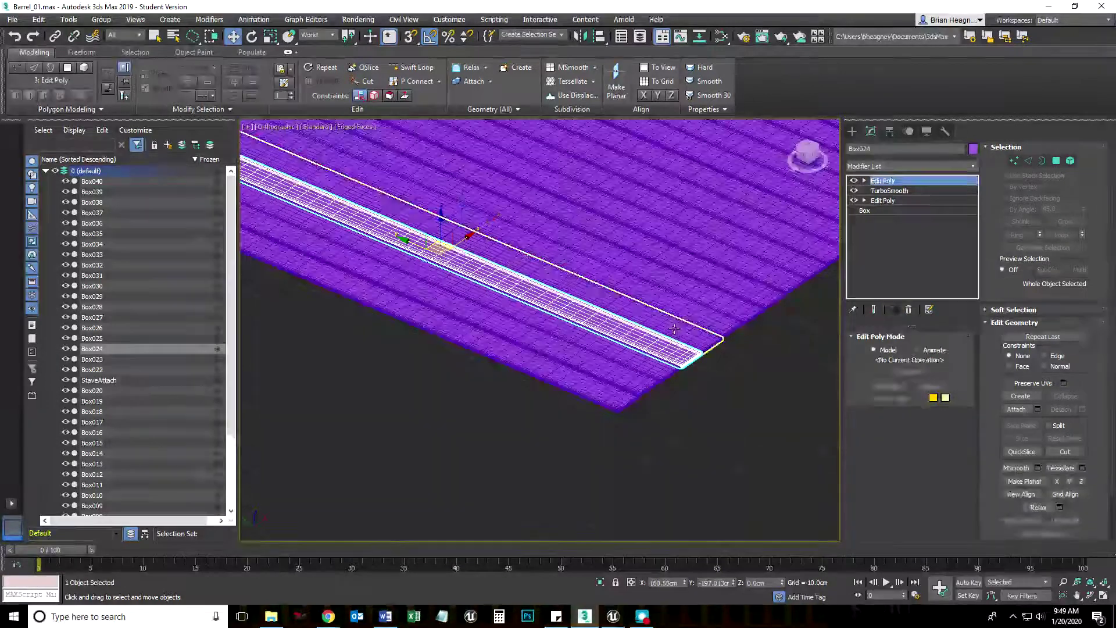
{"action": "key", "text": "ctrl+z"}
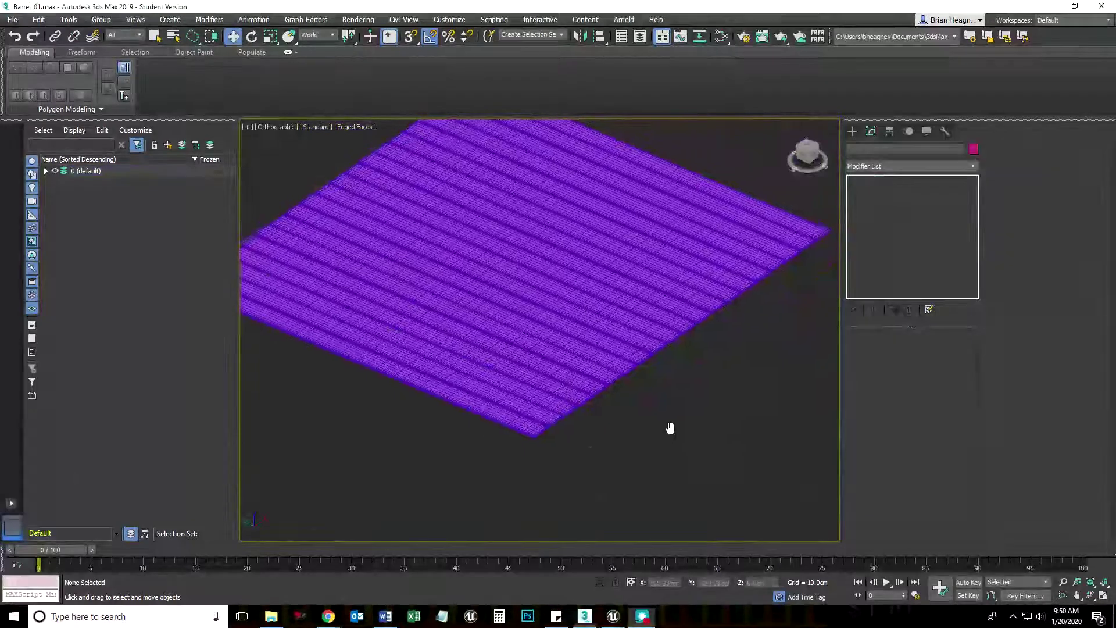
Attach the adjacent staves Box022 to Box030 to StaveAttach by picking them one by one in the viewport.
{"action": "scroll", "coordinate": [622, 461], "scroll_direction": "up", "scroll_amount": 2}
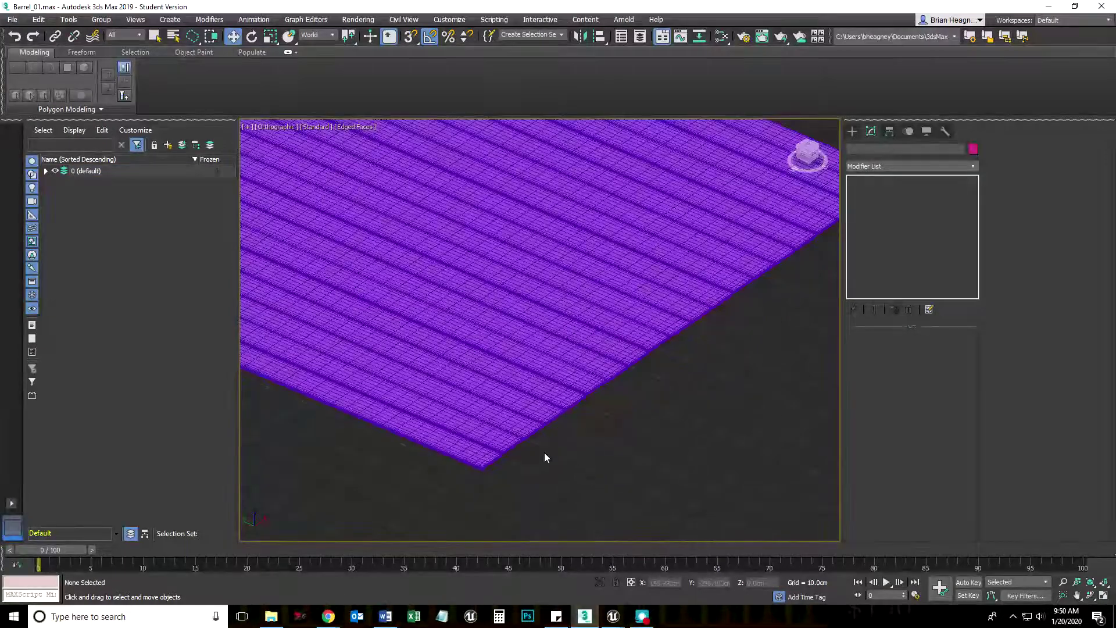
{"action": "left_click", "coordinate": [467, 465]}
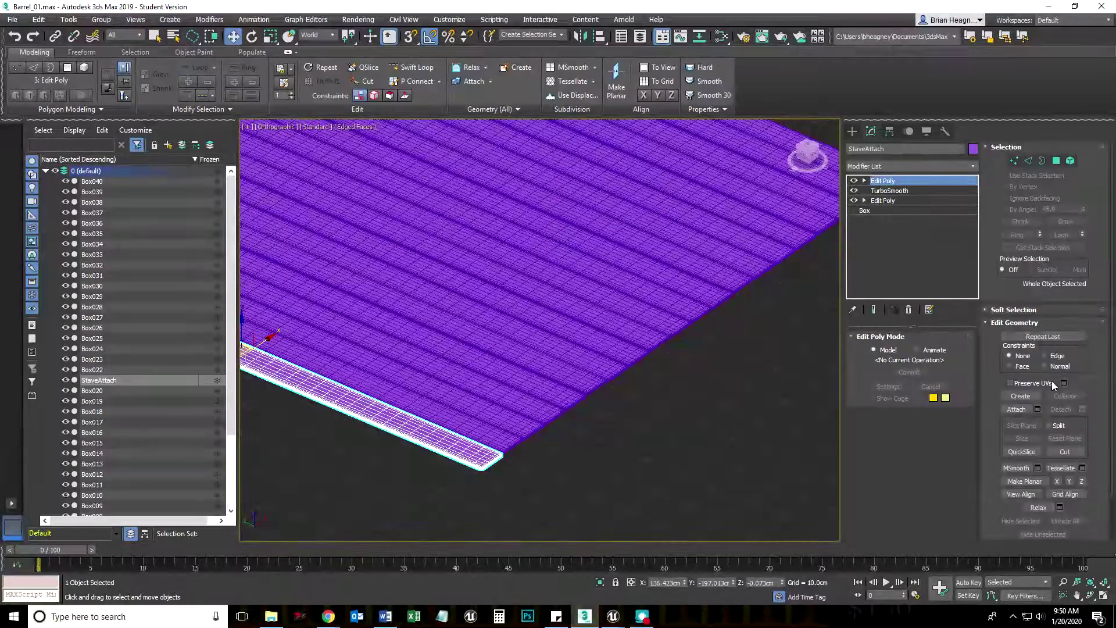
{"action": "left_click", "coordinate": [1017, 409]}
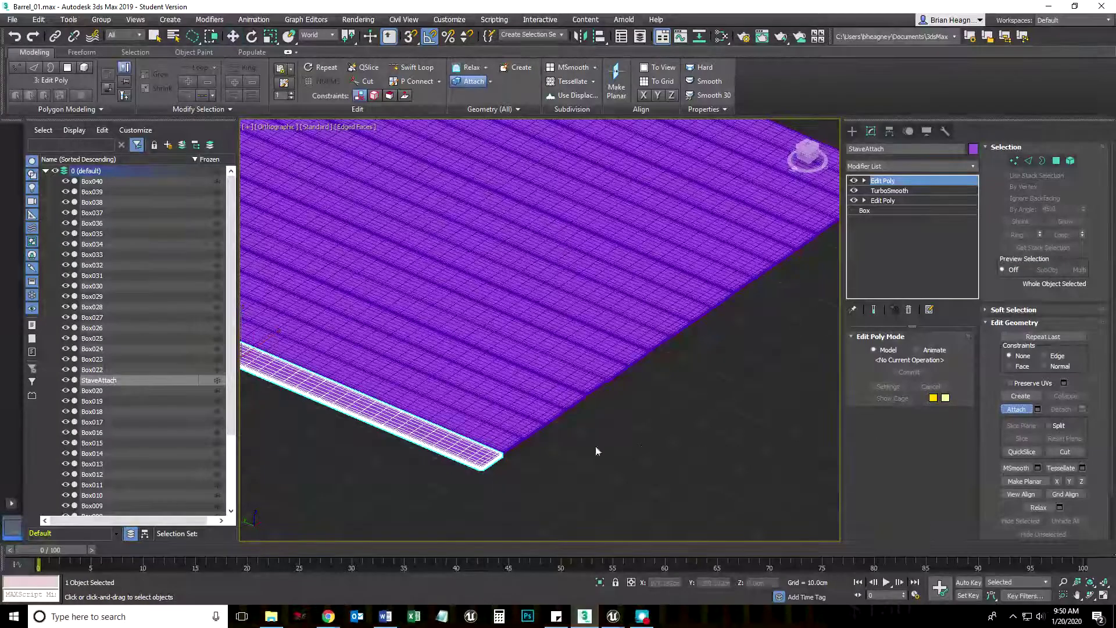
{"action": "left_click", "coordinate": [499, 433]}
{"action": "left_click", "coordinate": [510, 427]}
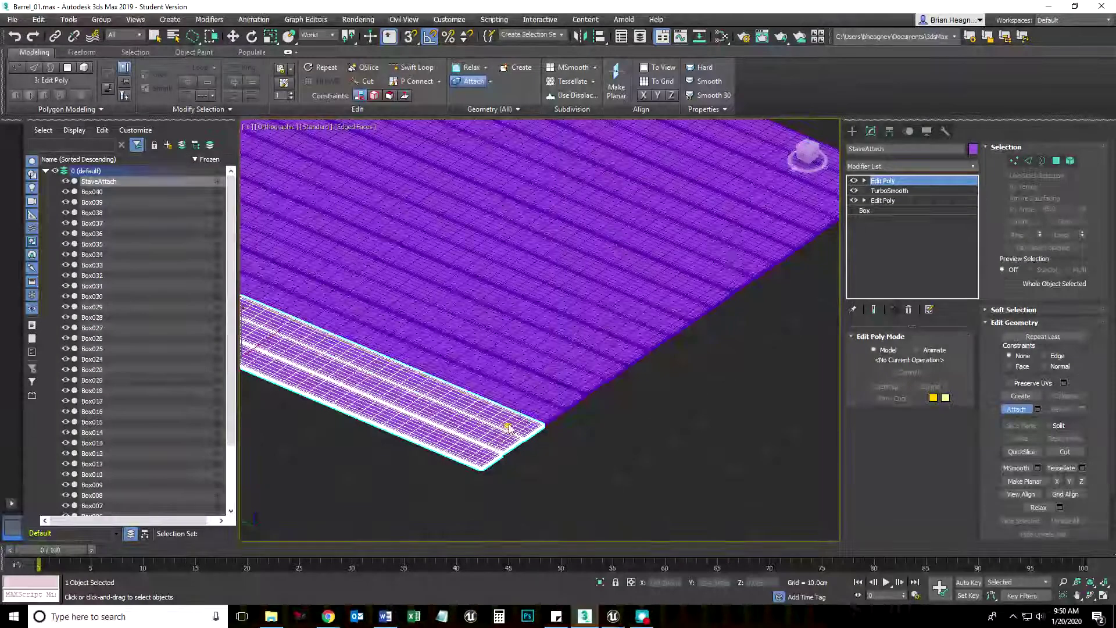
{"action": "left_click", "coordinate": [532, 397]}
{"action": "left_click", "coordinate": [536, 391]}
{"action": "left_click", "coordinate": [621, 364]}
{"action": "left_click", "coordinate": [615, 325]}
{"action": "left_click", "coordinate": [630, 306]}
Attach the remaining staves Box031 to Box040 to StaveAttach together using the Attach List.
{"action": "middle_click_drag", "start_coordinate": [728, 416], "coordinate": [668, 441]}
{"action": "scroll", "coordinate": [728, 263], "scroll_direction": "up", "scroll_amount": 1}
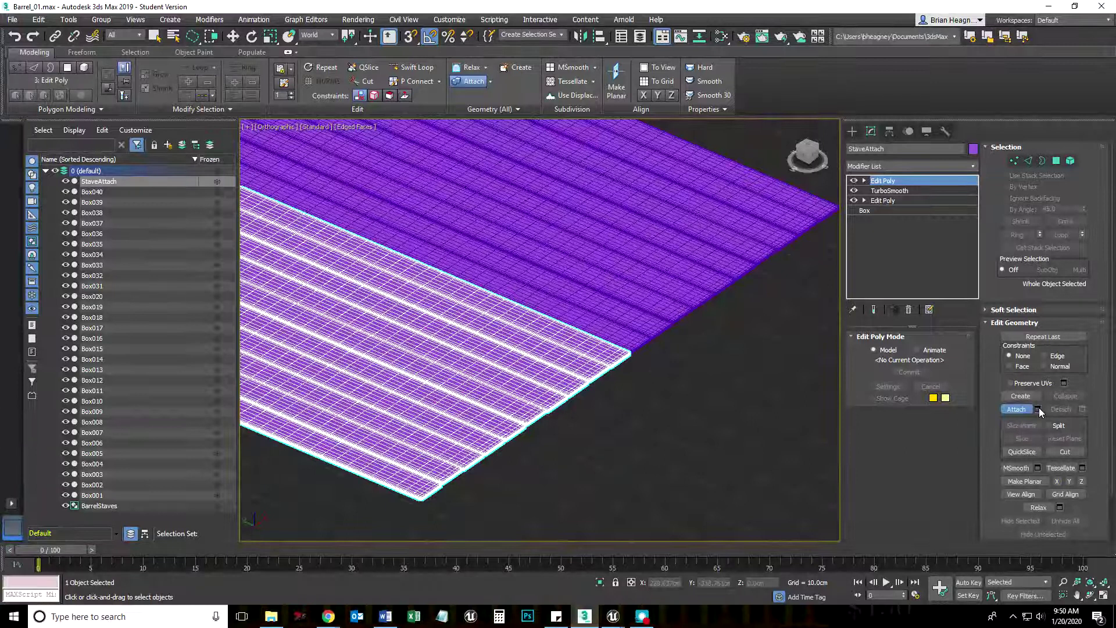
{"action": "left_click", "coordinate": [1038, 408]}
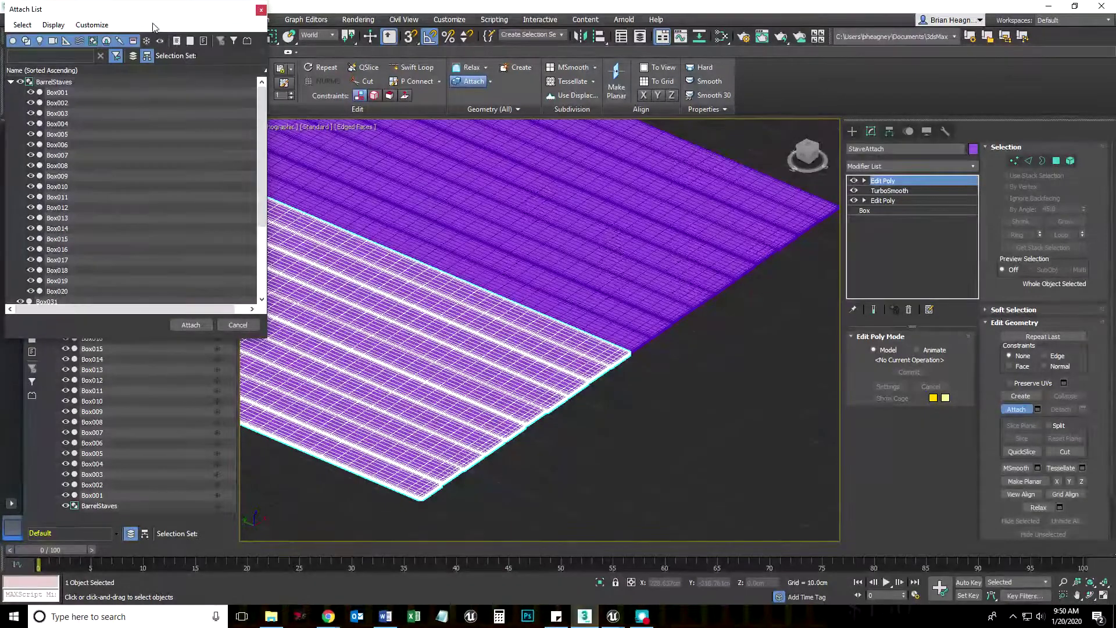
{"action": "left_click_drag", "start_coordinate": [117, 11], "coordinate": [792, 173]}
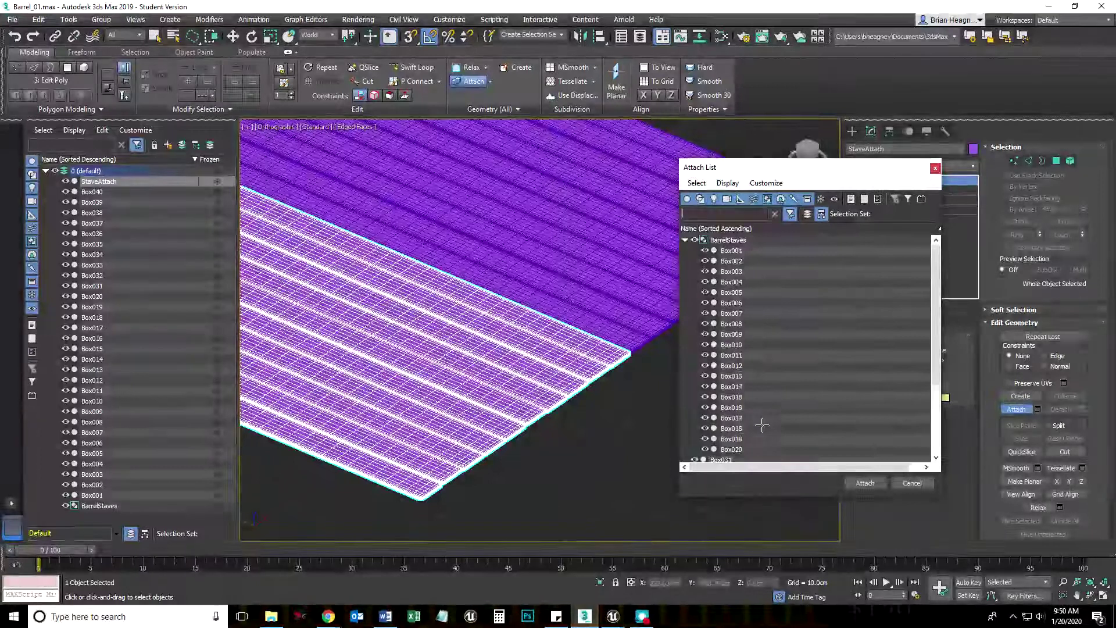
{"action": "scroll", "coordinate": [761, 395], "scroll_direction": "down", "scroll_amount": 3}
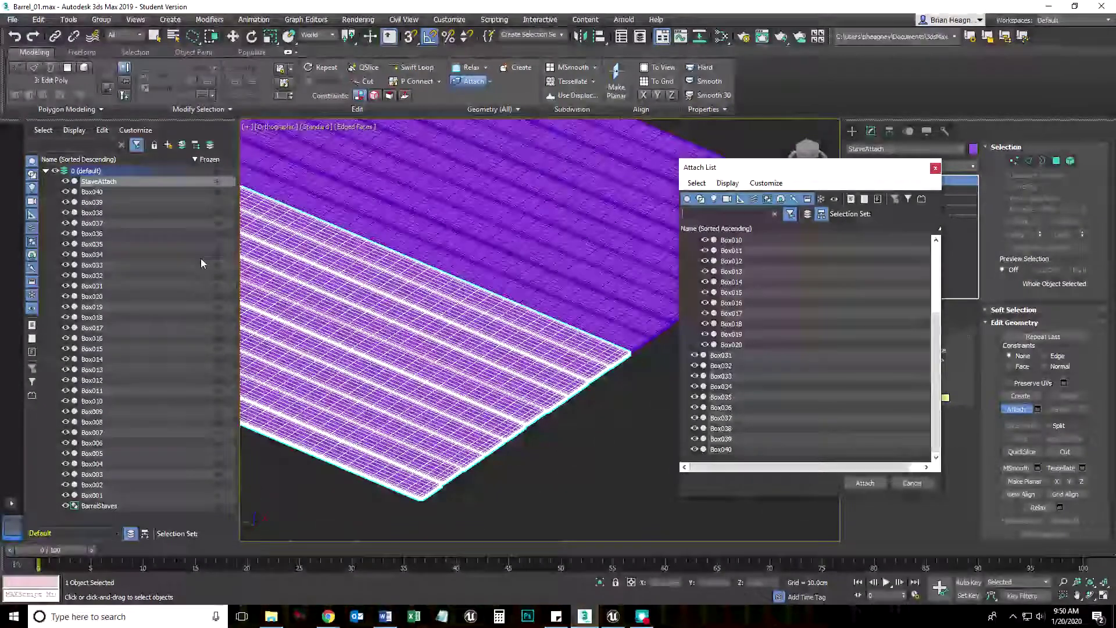
{"action": "left_click", "coordinate": [721, 355]}
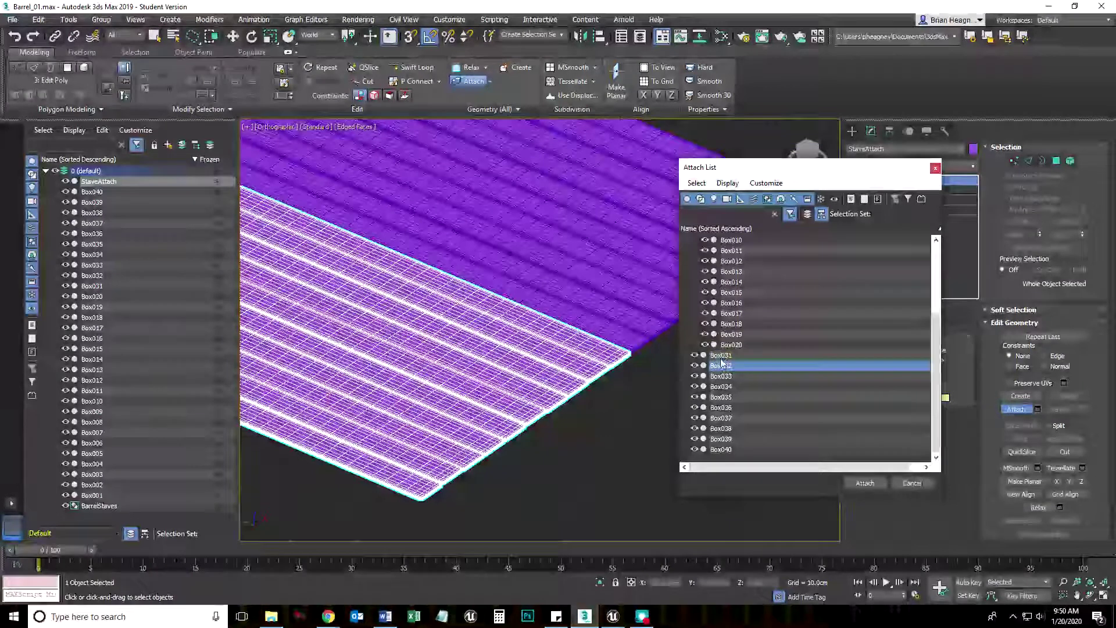
{"action": "left_click", "coordinate": [720, 449], "text": "shift"}
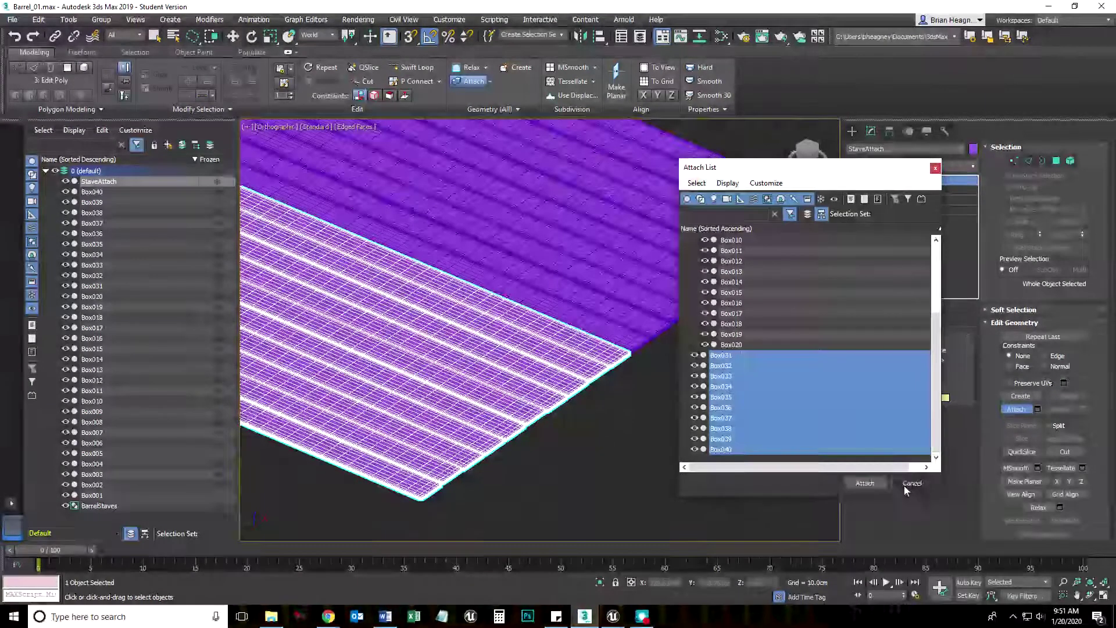
{"action": "left_click", "coordinate": [720, 356]}
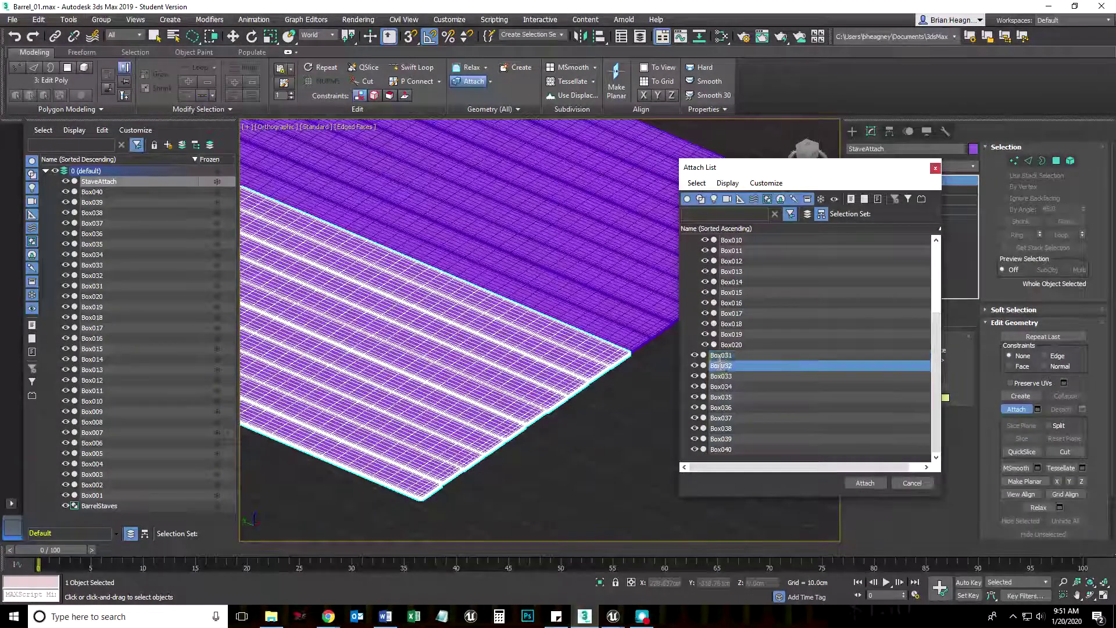
{"action": "left_click", "coordinate": [720, 450], "text": "shift"}
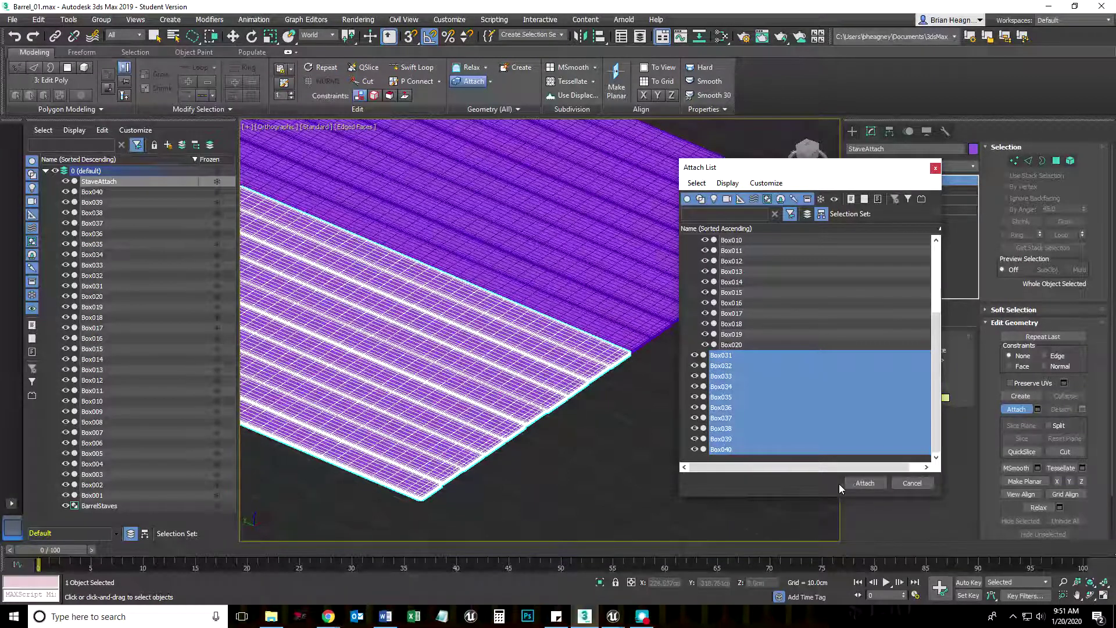
{"action": "left_click", "coordinate": [864, 482]}
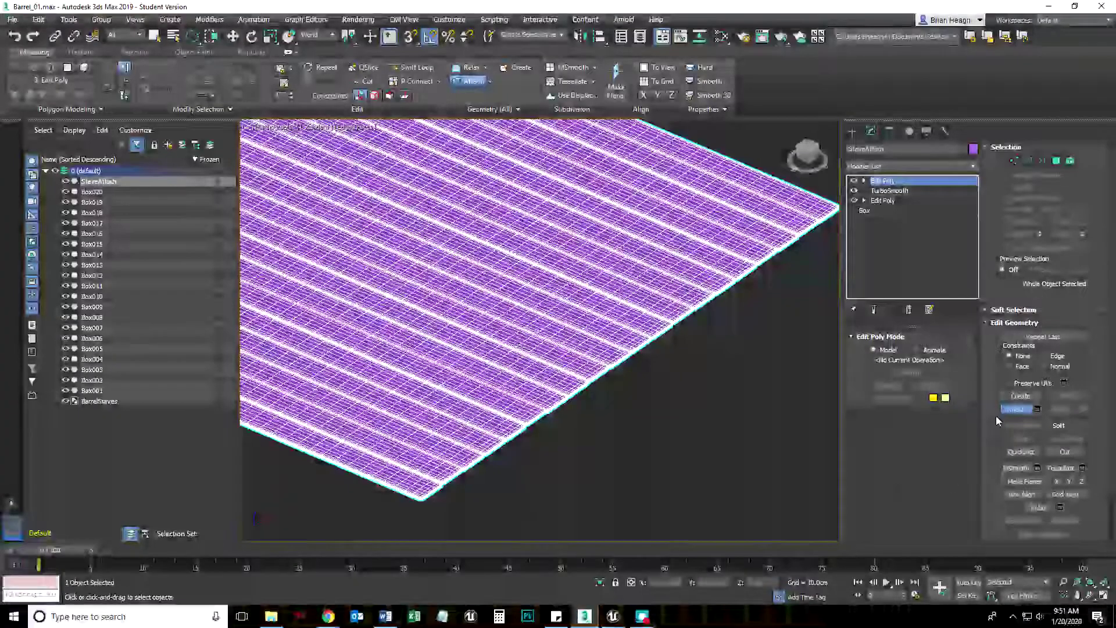
Leave Attach mode, switch to the Move tool and check the combined StaveAttach object beside the original BarrelStaves group.
{"action": "key", "text": "w"}
{"action": "right_click", "coordinate": [719, 437]}
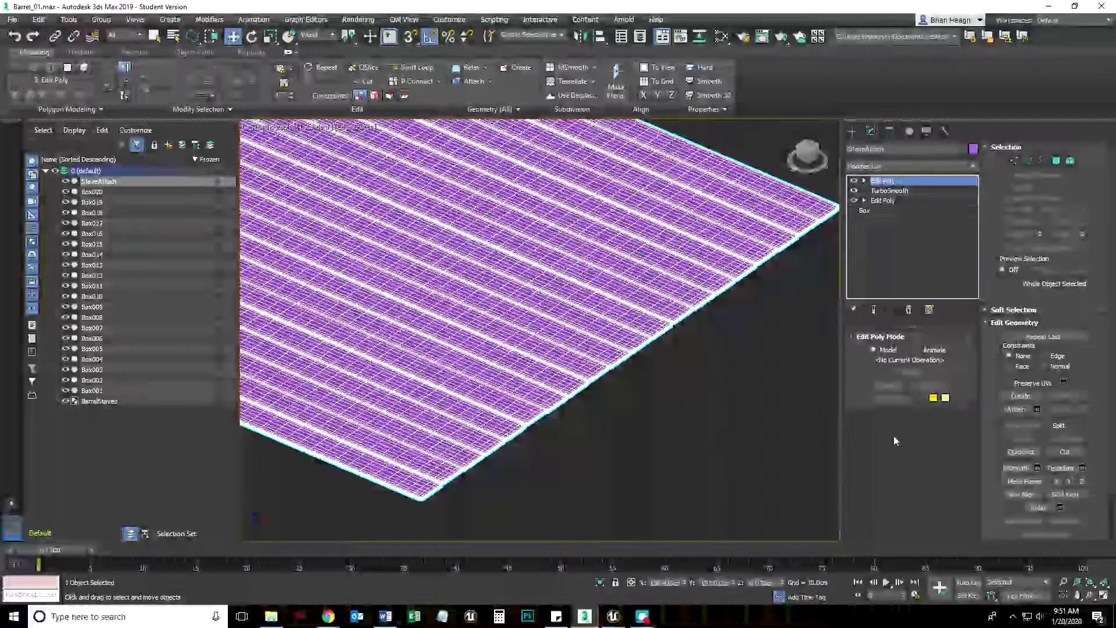
{"action": "scroll", "coordinate": [703, 436], "scroll_direction": "down", "scroll_amount": 8}
{"action": "scroll", "coordinate": [528, 415], "scroll_direction": "up", "scroll_amount": 3}
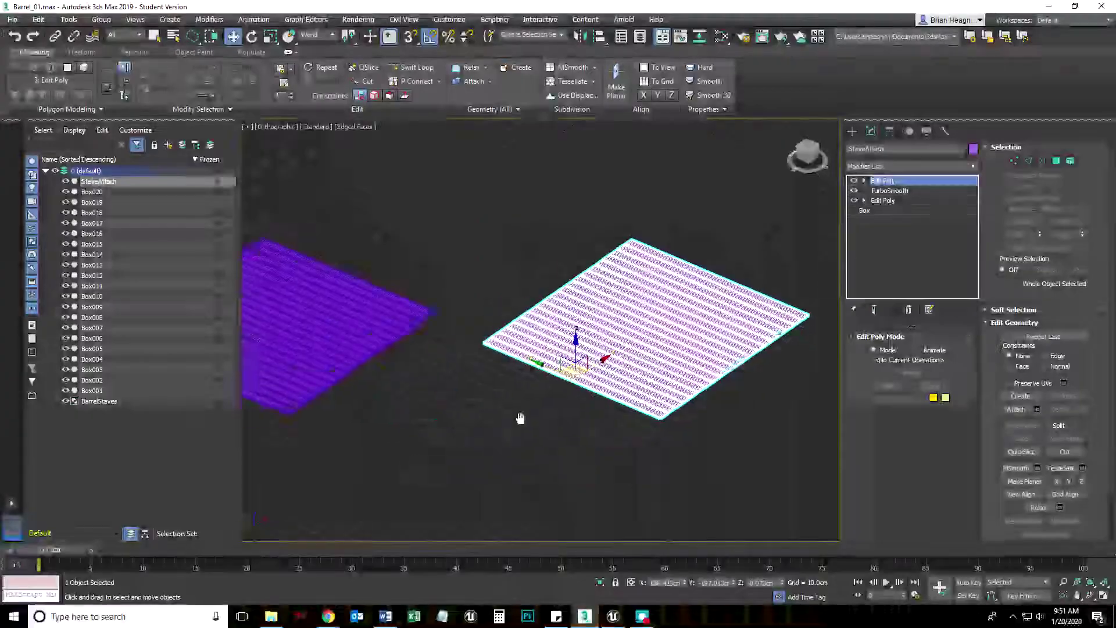
{"action": "left_click", "coordinate": [528, 415]}
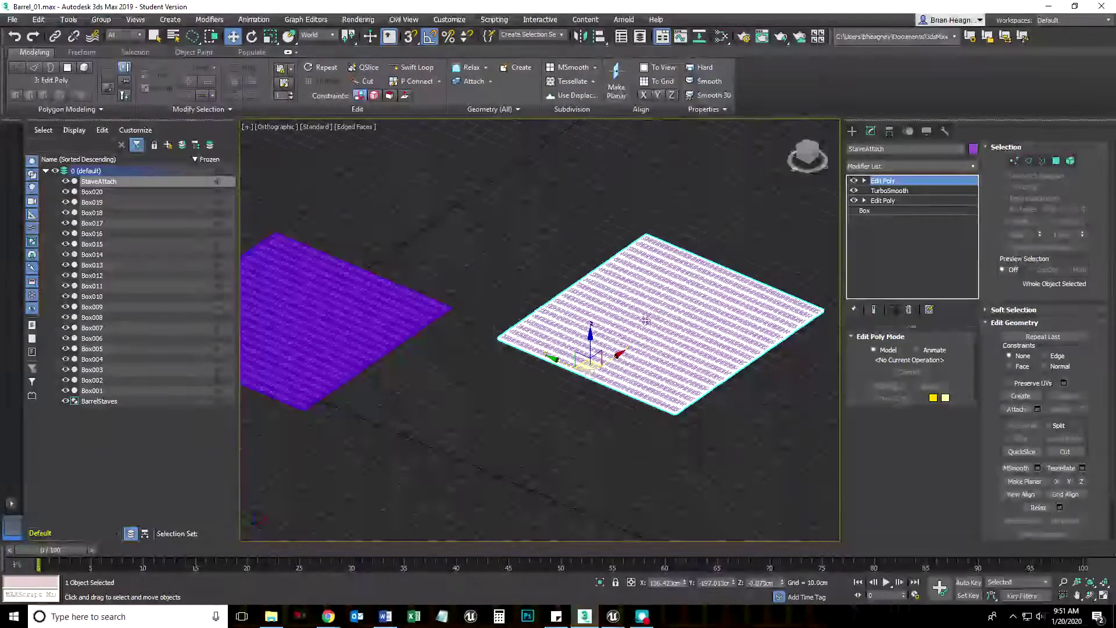
Select the original BarrelStaves group and the combined StaveAttach object in turn to compare their modifier stacks.
{"action": "left_click", "coordinate": [301, 351]}
{"action": "middle_click_drag", "start_coordinate": [300, 351], "coordinate": [439, 342]}
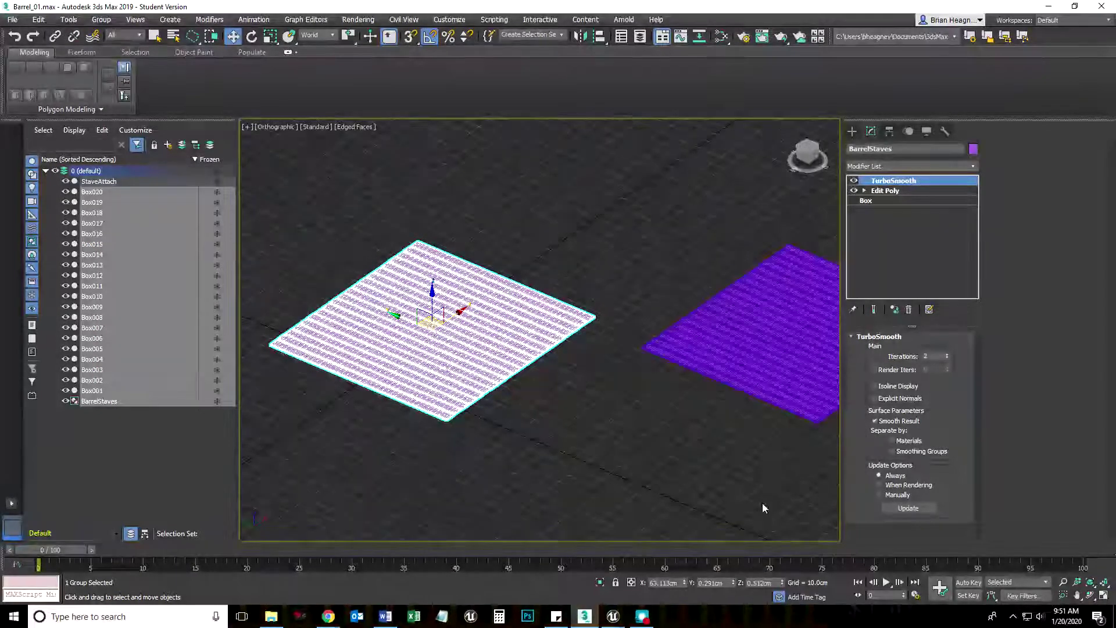
{"action": "middle_click_drag", "start_coordinate": [762, 502], "coordinate": [517, 478]}
{"action": "left_click", "coordinate": [556, 309]}
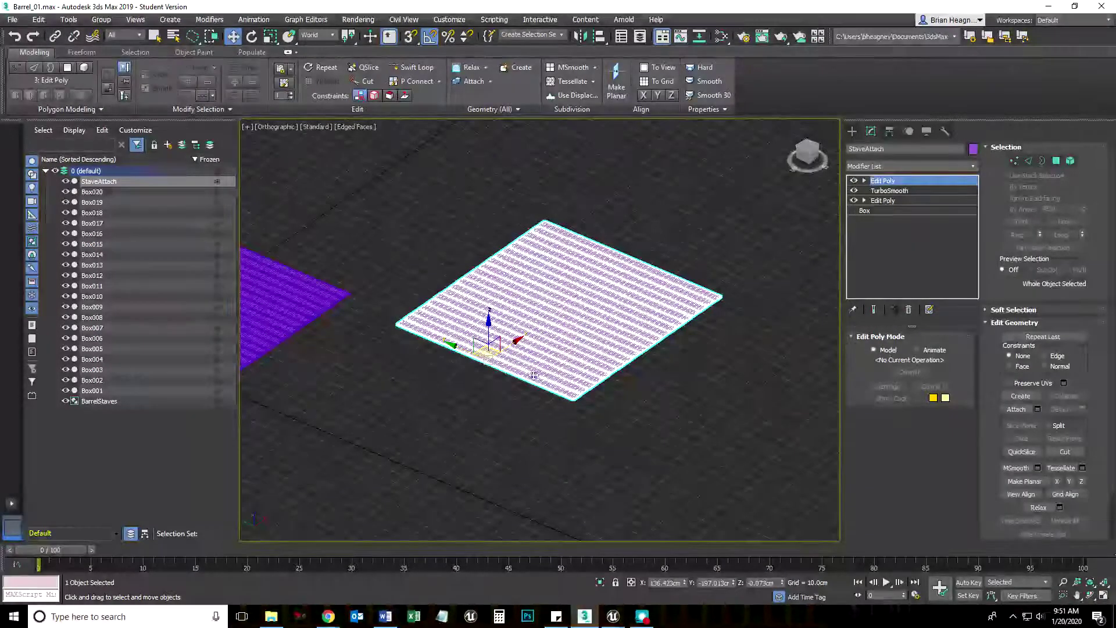
Pick several individual staves of StaveAttach at Element level, leave sub-object mode and clear the selection.
{"action": "left_click", "coordinate": [1073, 163]}
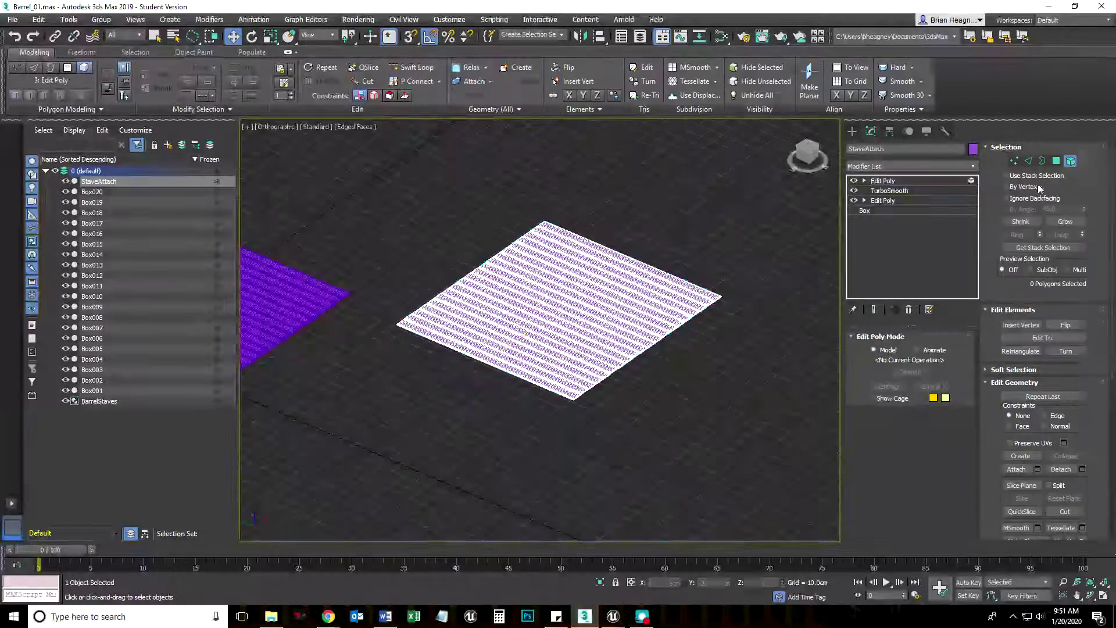
{"action": "left_click", "coordinate": [677, 288]}
{"action": "left_click", "coordinate": [605, 285]}
{"action": "left_click", "coordinate": [573, 332]}
{"action": "left_click", "coordinate": [505, 352]}
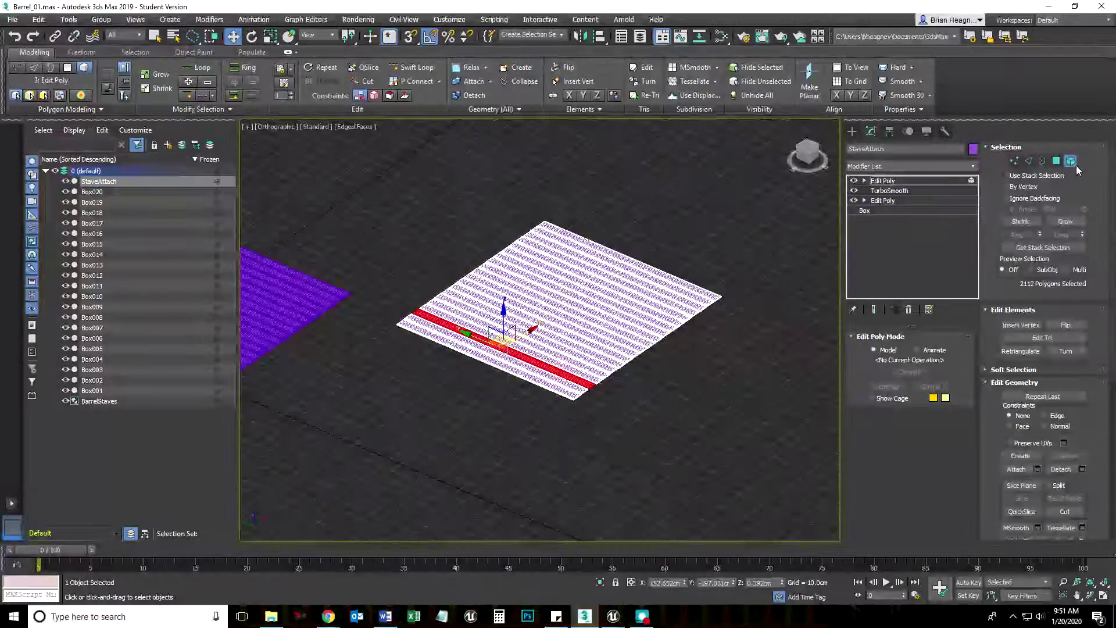
{"action": "left_click", "coordinate": [1075, 164]}
{"action": "left_click", "coordinate": [622, 463]}
Select StaveAttach in the viewport and locate it and the original Box staves in the scene's object list.
{"action": "middle_click_drag", "start_coordinate": [837, 450], "coordinate": [696, 411]}
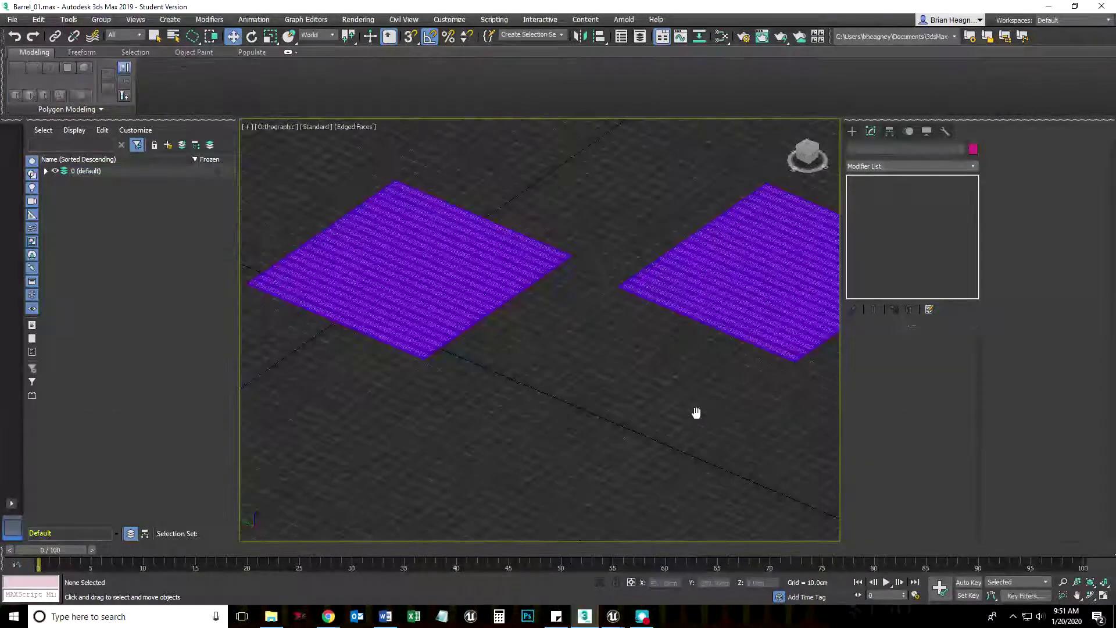
{"action": "left_click", "coordinate": [745, 302]}
{"action": "middle_click_drag", "start_coordinate": [611, 385], "coordinate": [576, 399]}
{"action": "mouse_move", "coordinate": [668, 327]}
{"action": "left_mouse_down"}
{"action": "mouse_move", "coordinate": [729, 327]}
{"action": "mouse_move", "coordinate": [678, 329]}
{"action": "left_mouse_up"}
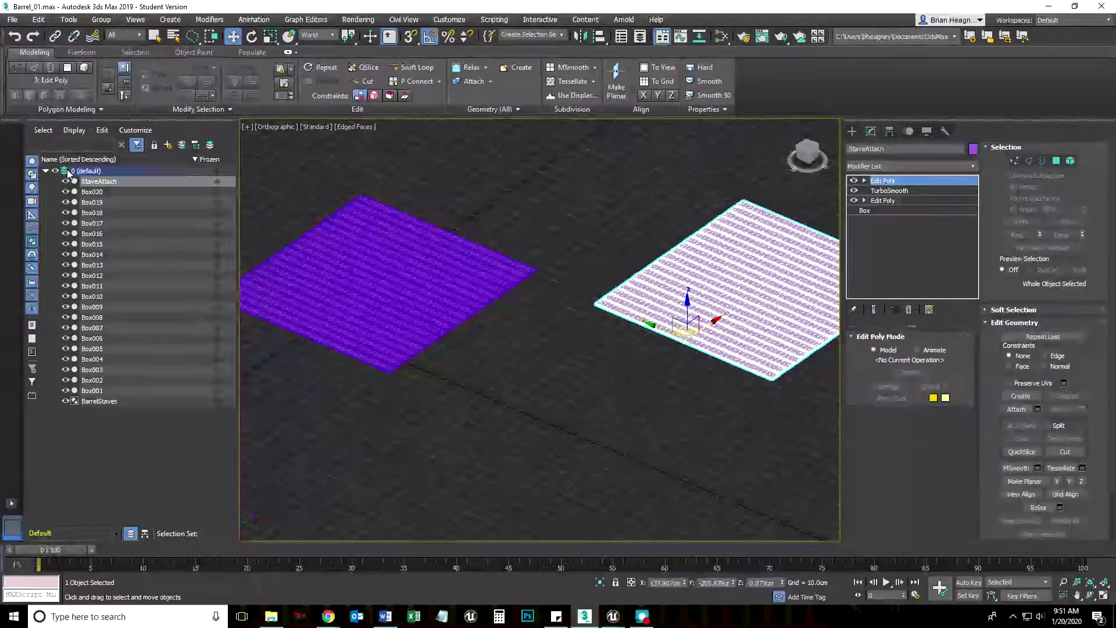
{"action": "left_click", "coordinate": [96, 182]}
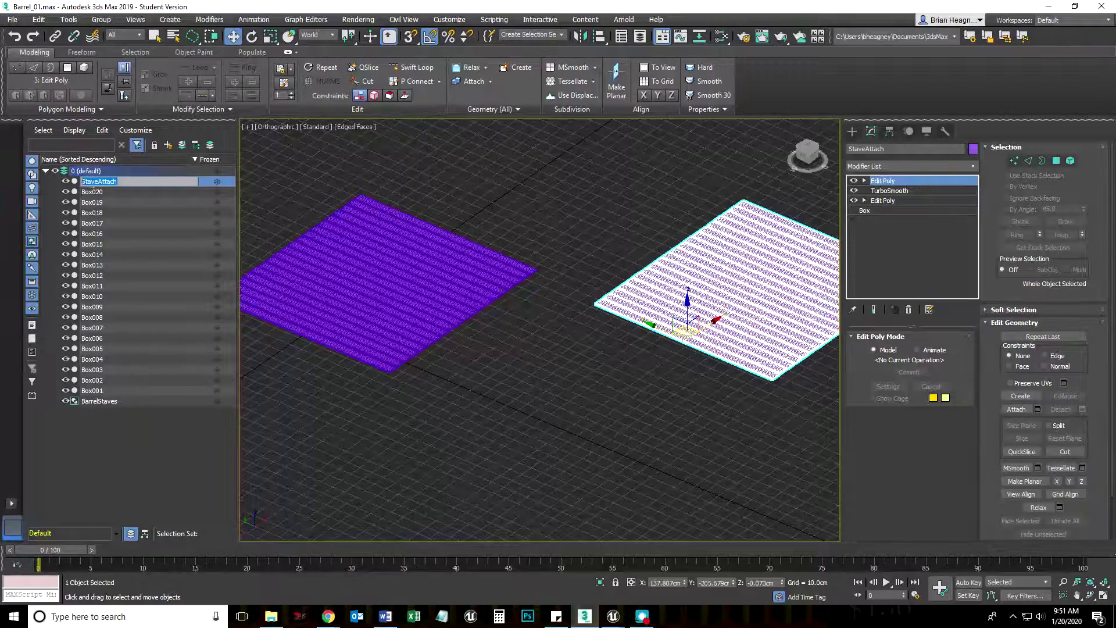
{"action": "left_click", "coordinate": [93, 192]}
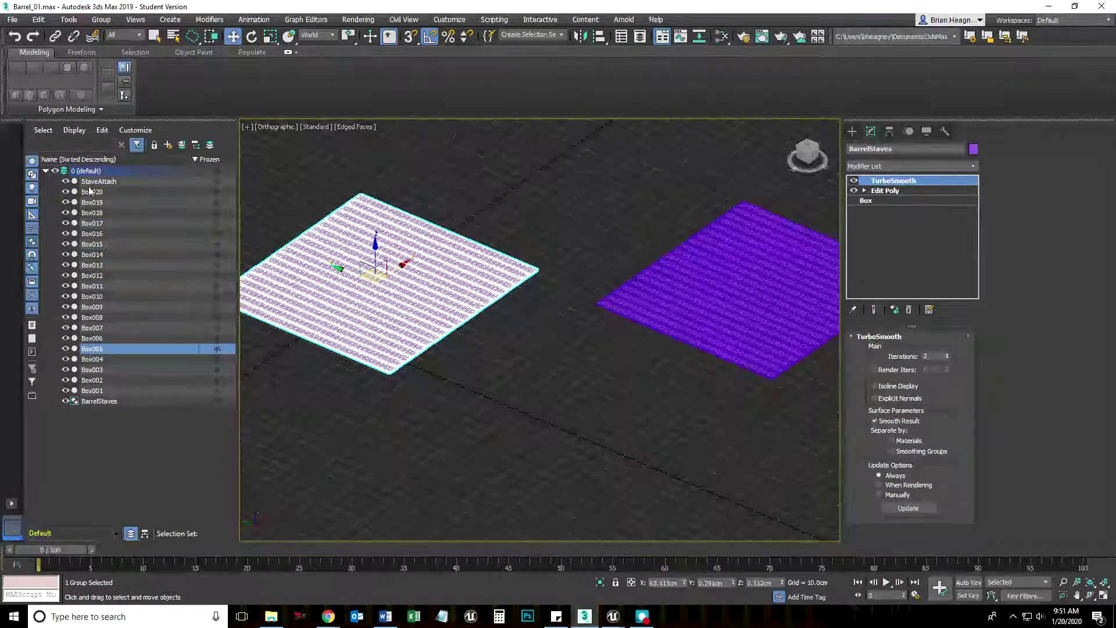
Turn StaveAttach's visibility off in the scene's object list, clear the selection, and turn its visibility back on and select it.
{"action": "left_click", "coordinate": [66, 181]}
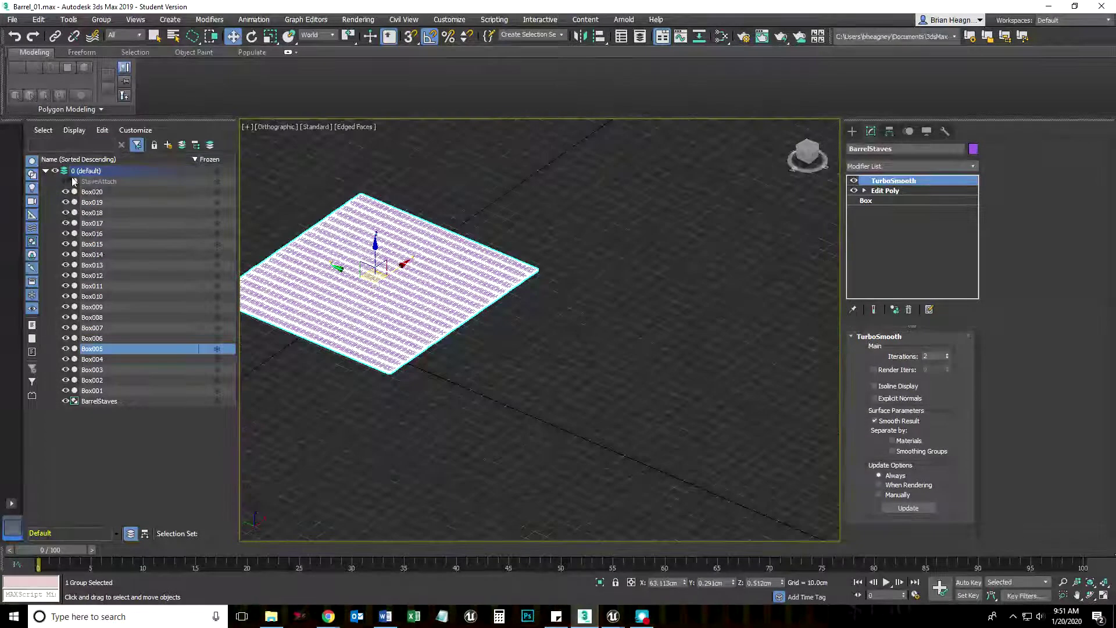
{"action": "left_click", "coordinate": [568, 379]}
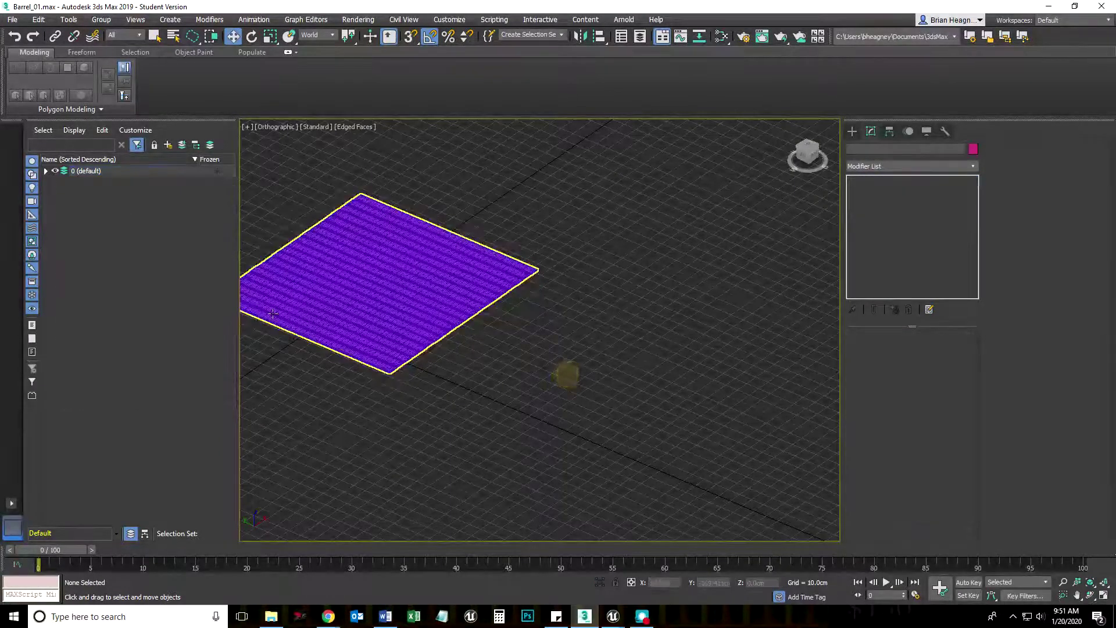
{"action": "left_click", "coordinate": [45, 171]}
{"action": "left_click", "coordinate": [65, 181]}
{"action": "left_click", "coordinate": [716, 308]}
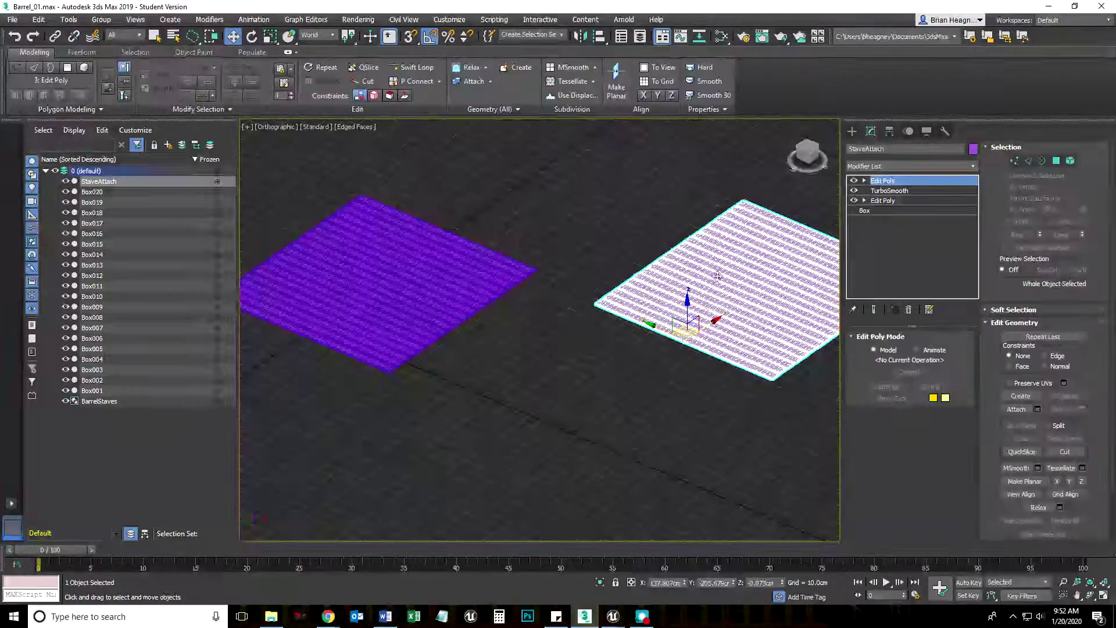
Try hiding the selected StaveAttach object with Hide Selection and undo it.
{"action": "right_click", "coordinate": [720, 269]}
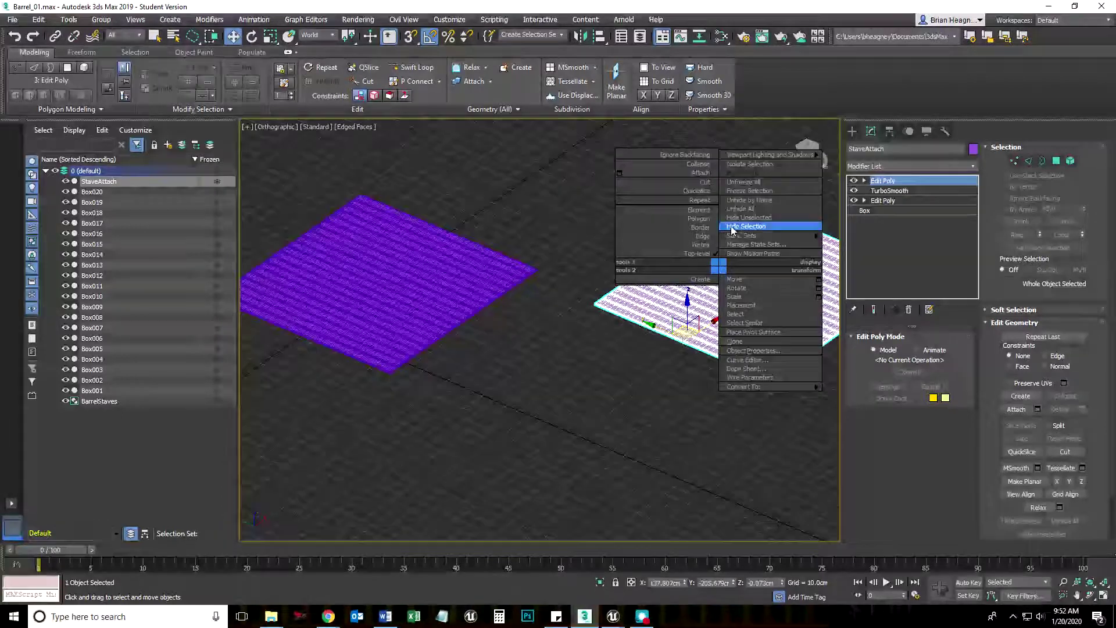
{"action": "left_click", "coordinate": [761, 229]}
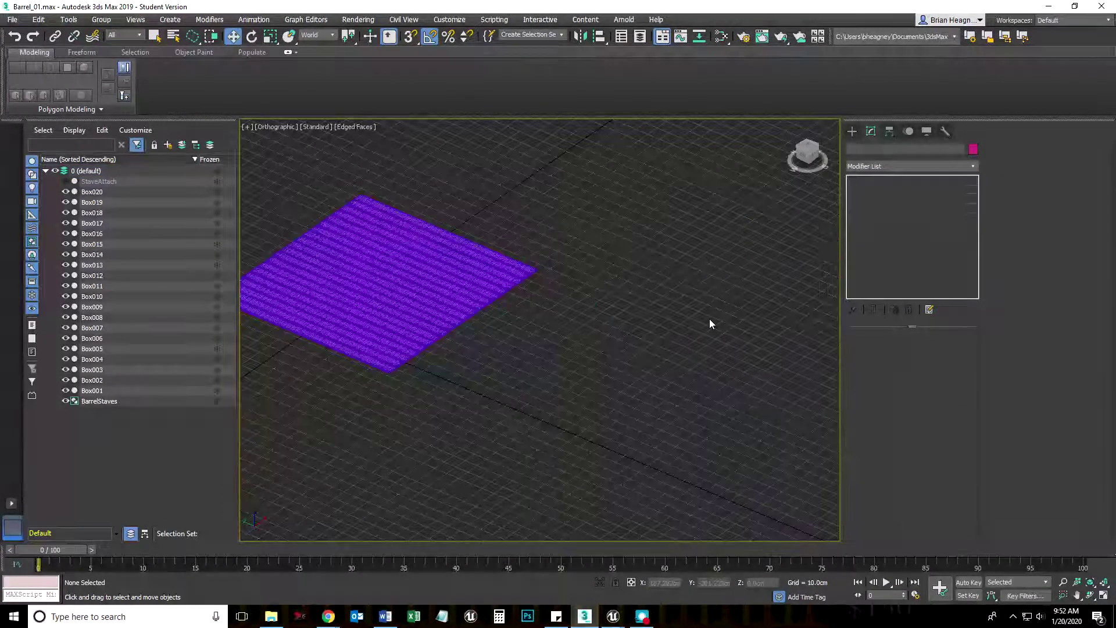
{"action": "key", "text": "ctrl+z"}
Select the original BarrelStaves group, hide all unselected objects and clear the selection.
{"action": "left_click", "coordinate": [442, 314]}
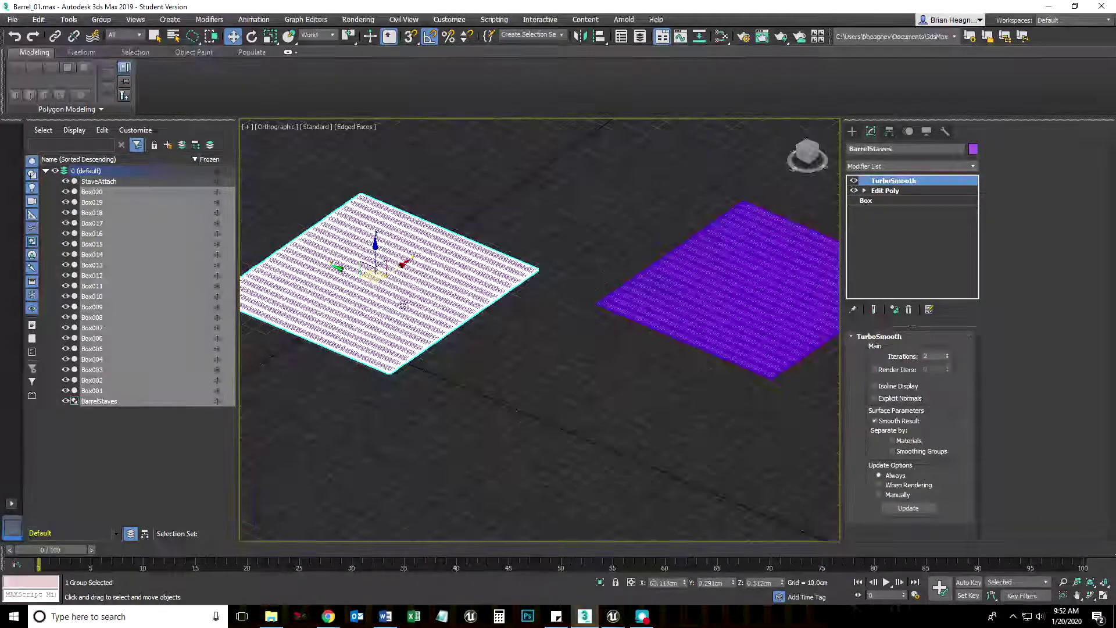
{"action": "right_click", "coordinate": [429, 283]}
{"action": "mouse_move", "coordinate": [462, 252]}
{"action": "left_click", "coordinate": [481, 233]}
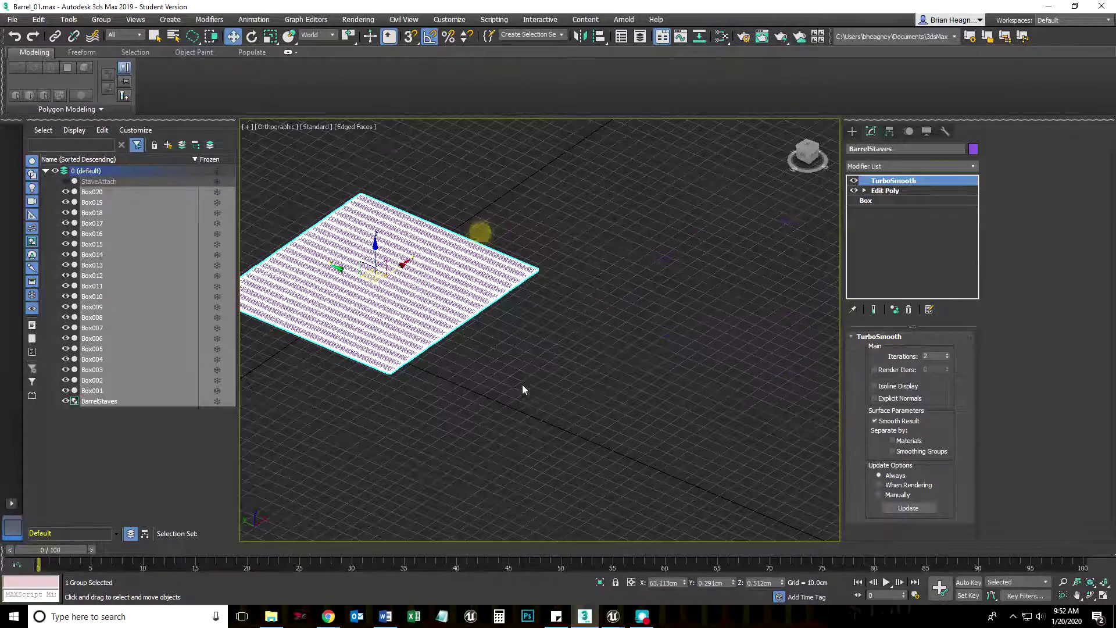
{"action": "left_click", "coordinate": [709, 321]}
{"action": "middle_click_drag", "start_coordinate": [434, 373], "coordinate": [539, 373]}
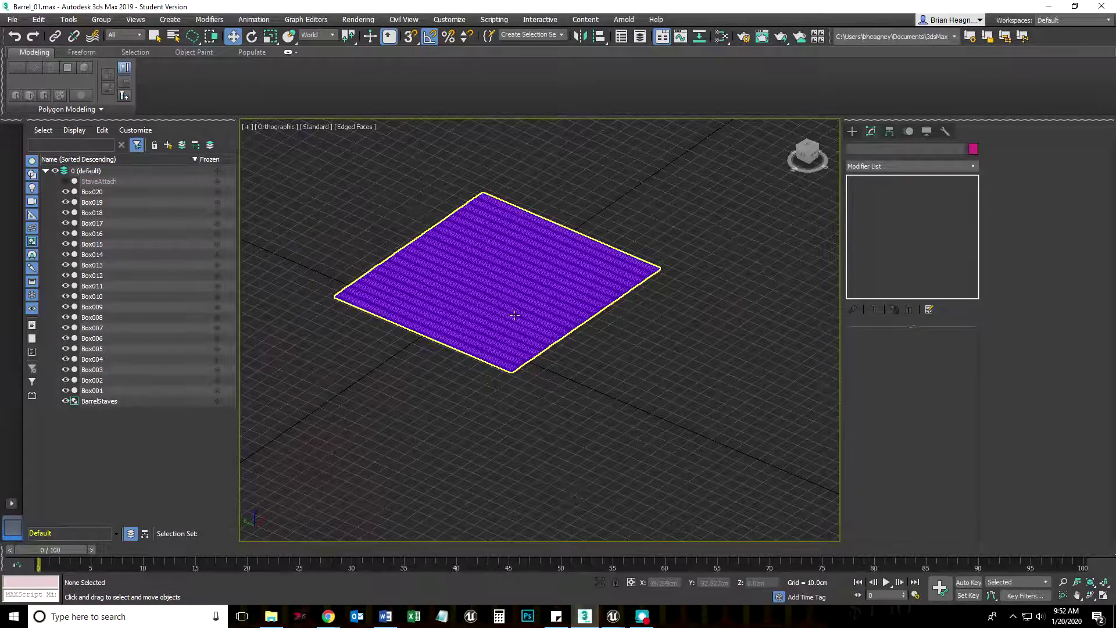